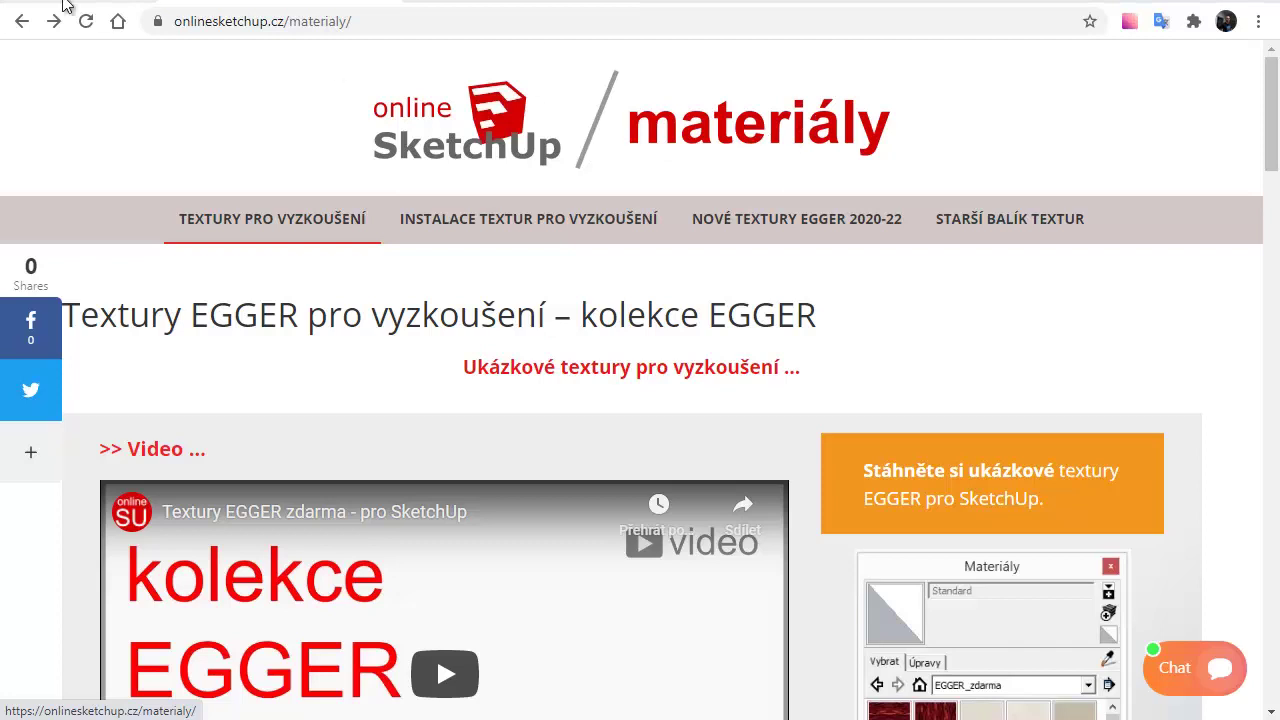
Step: Highlight the page address and EGGER heading, then scroll down to the request form
left_click_drag(184, 18, 352, 20)
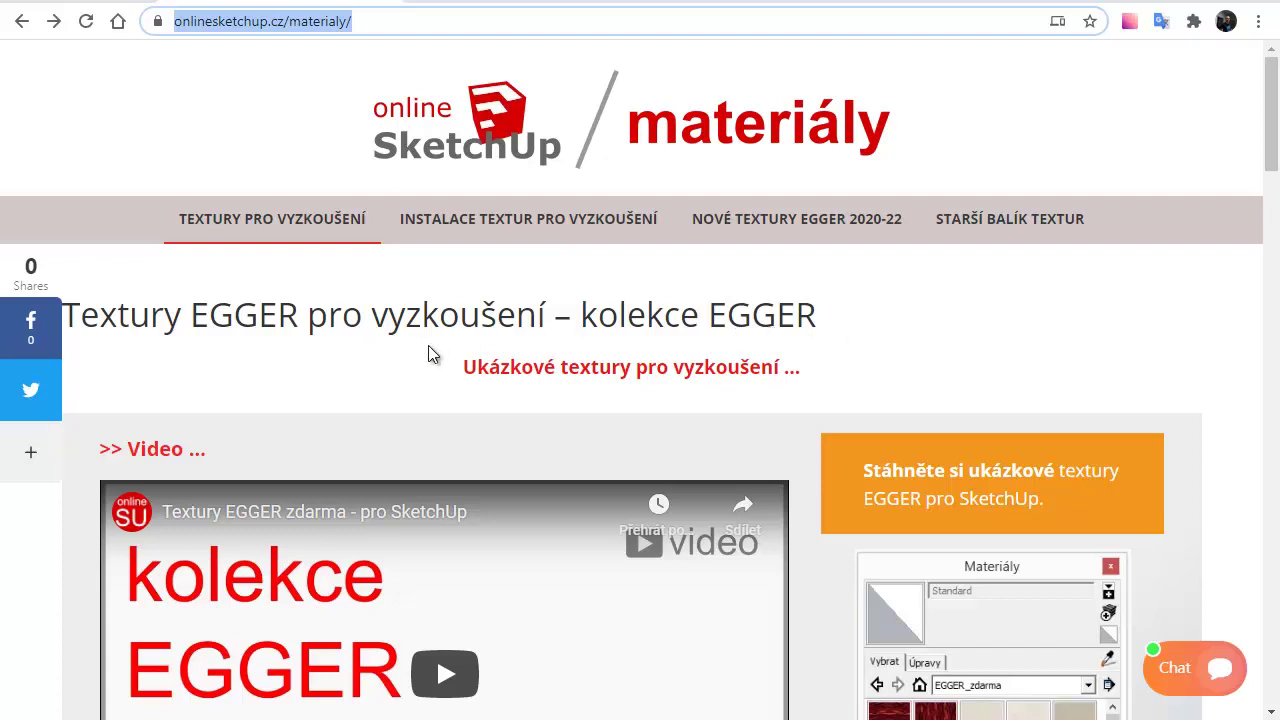
left_click(194, 315)
left_click_drag(197, 315, 298, 315)
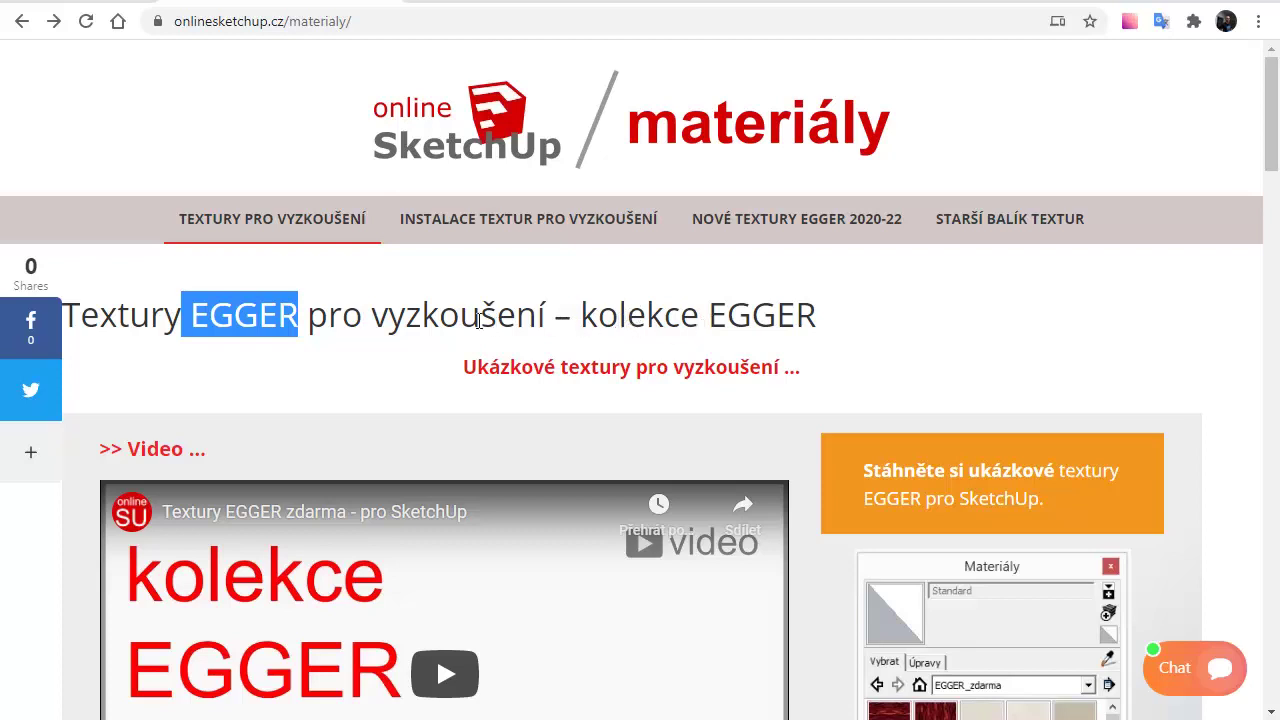
scroll(544, 401, "down", 3)
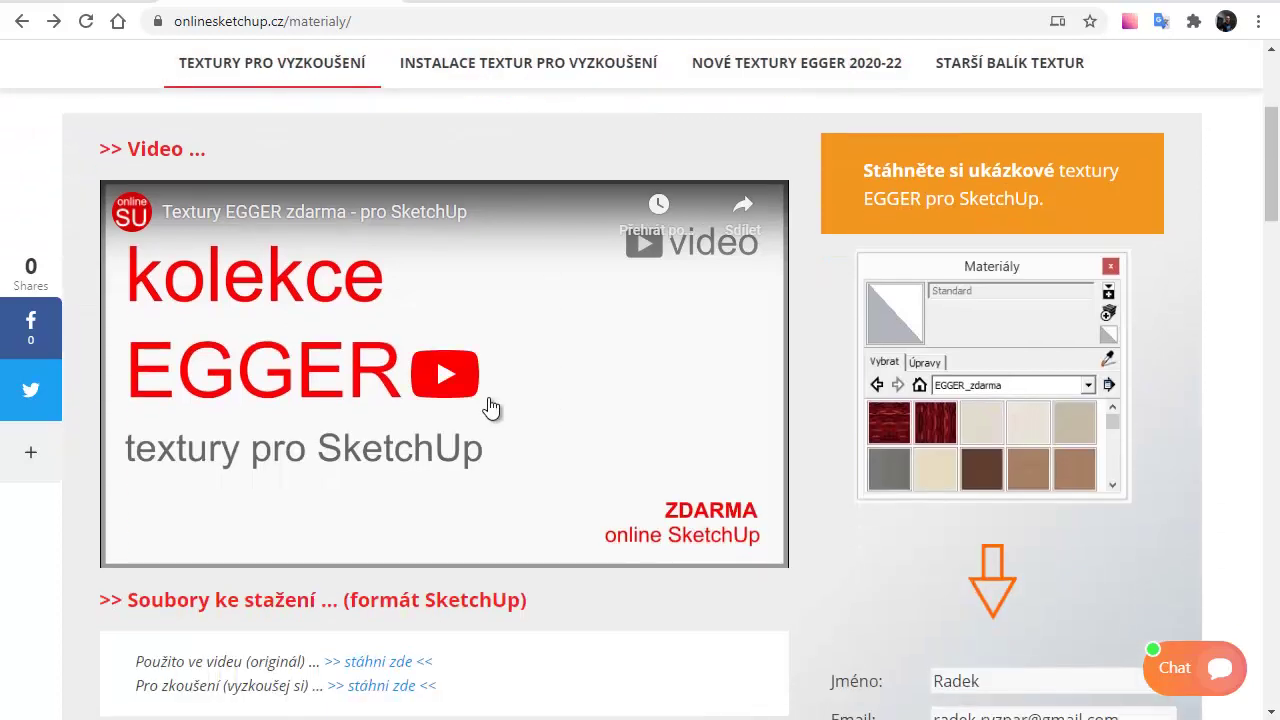
scroll(490, 407, "up", 1)
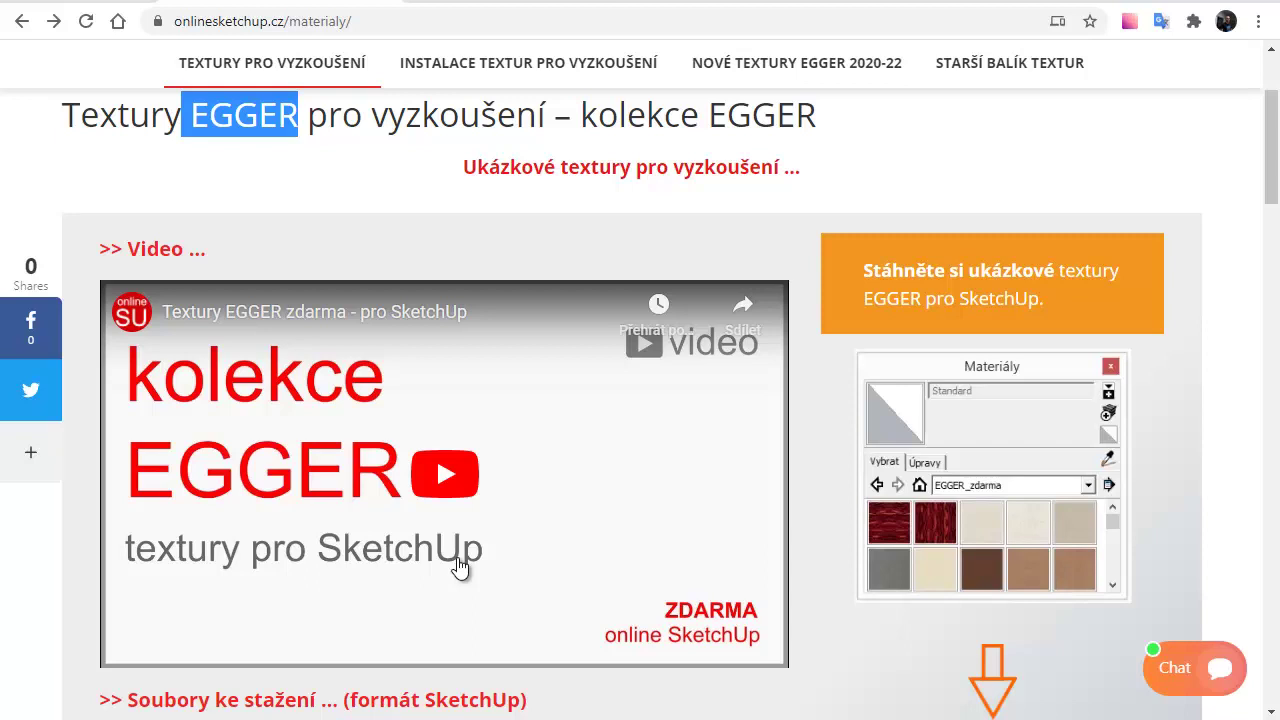
scroll(606, 466, "down", 2)
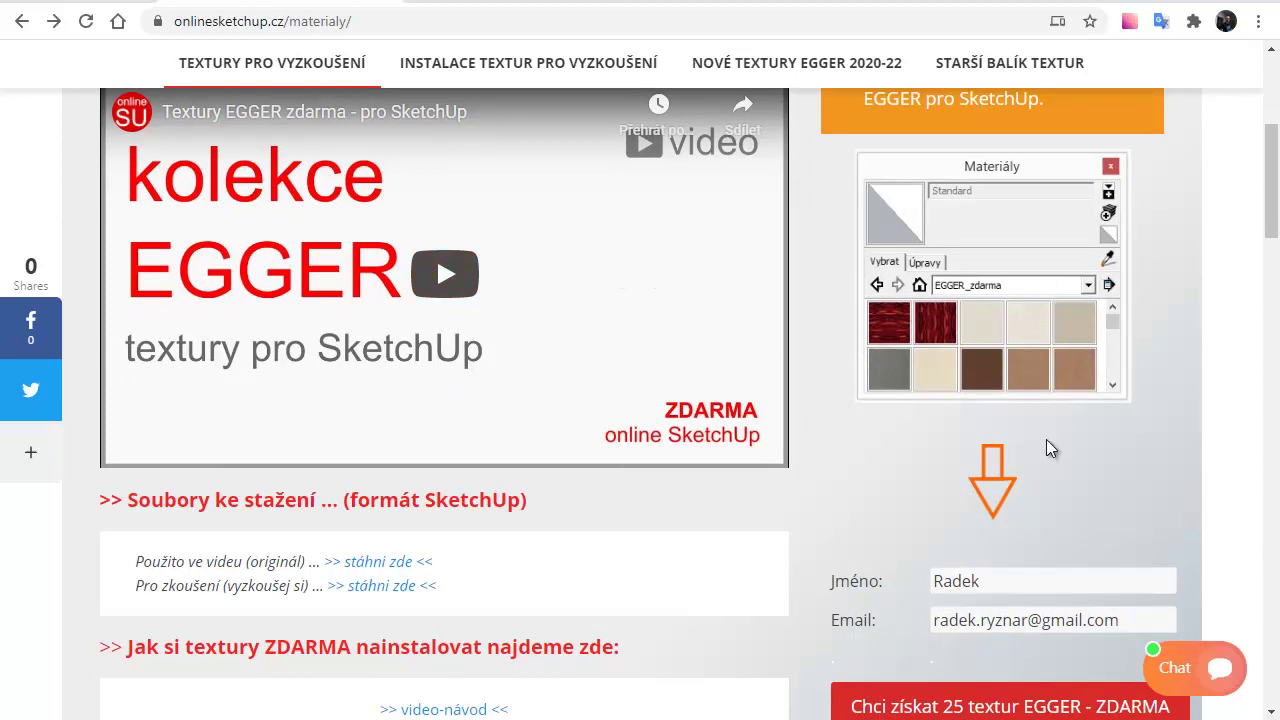
scroll(1056, 524, "down", 1)
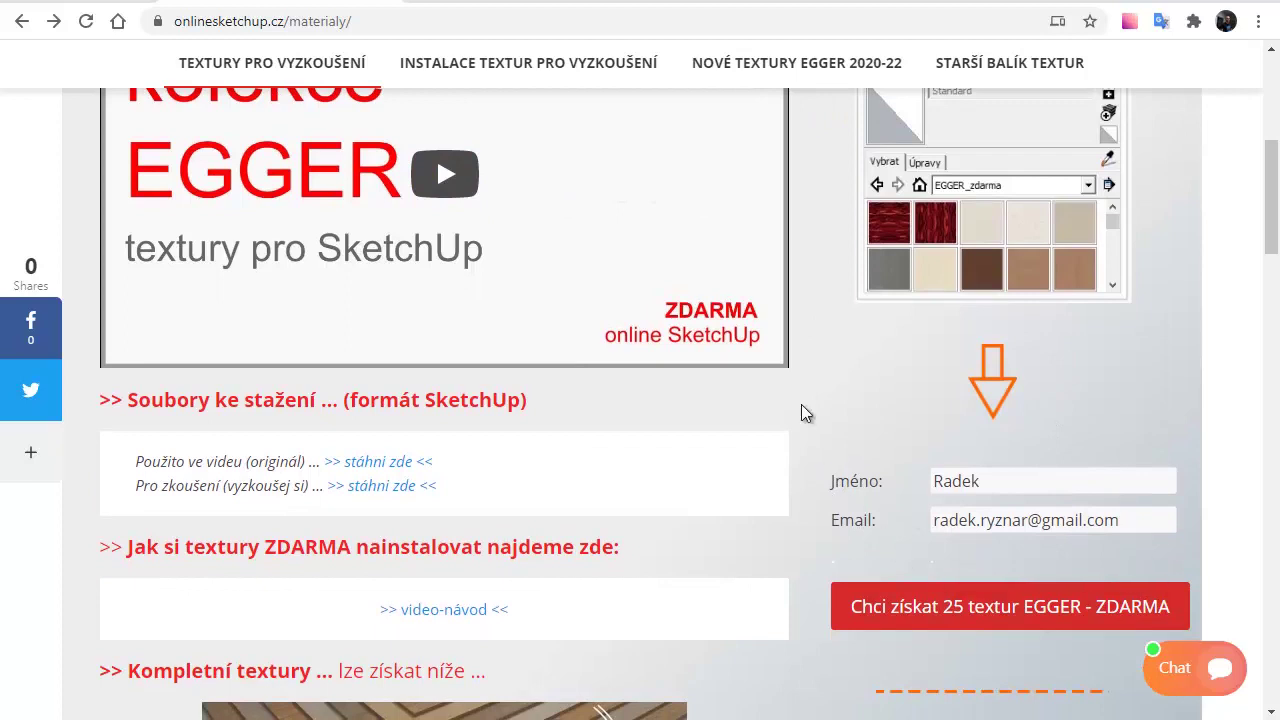
Step: Verify the pre-filled name and email, then submit 'Chci získat 25 textur EGGER - ZDARMA'
left_click(1018, 480)
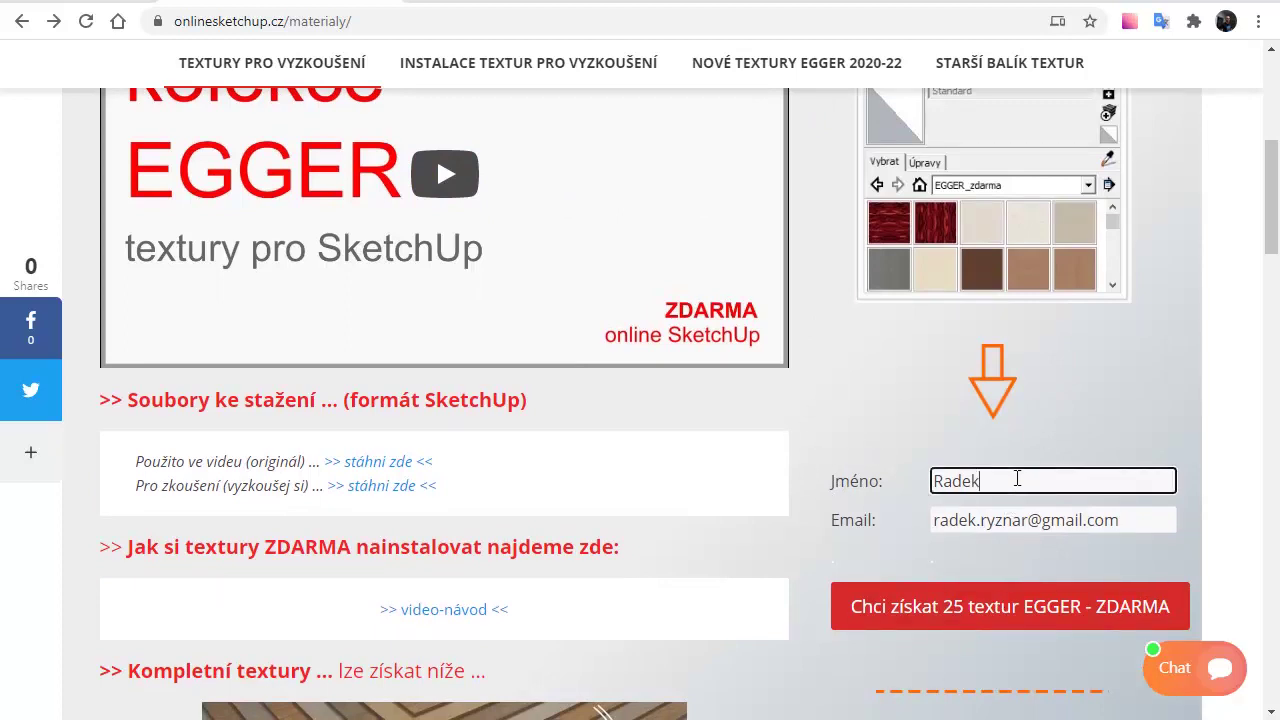
left_click_drag(1131, 520, 936, 520)
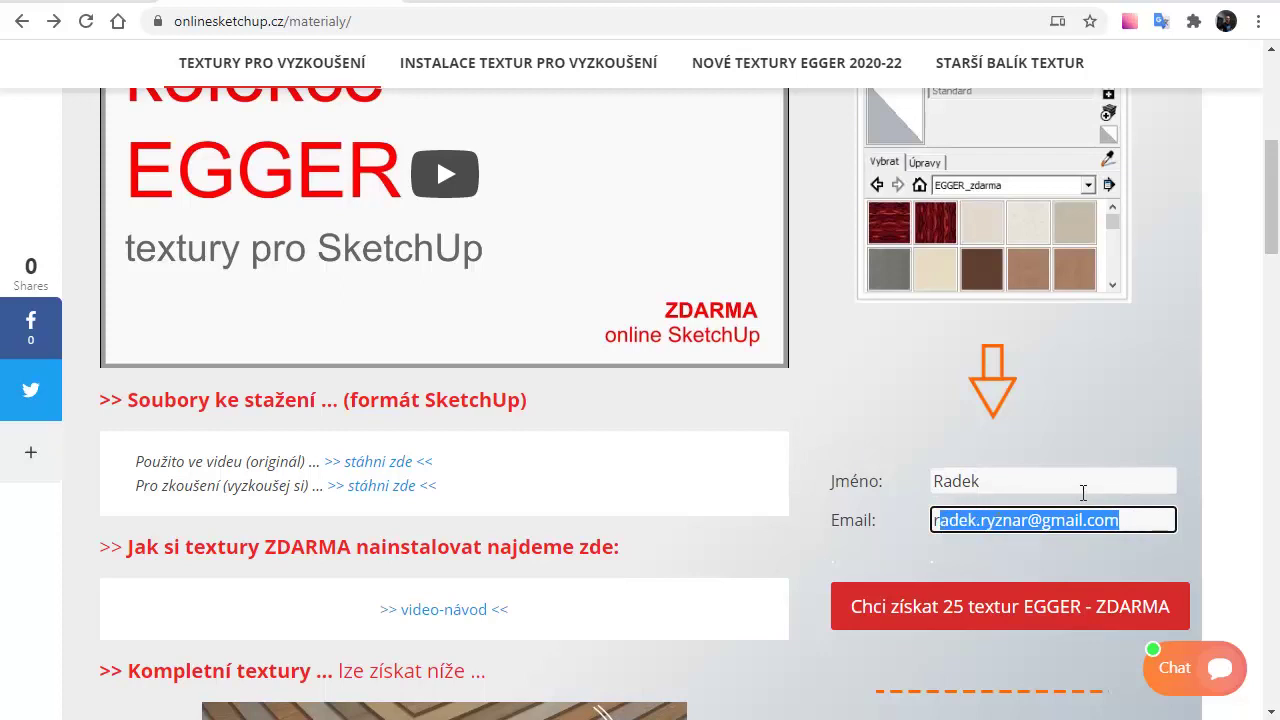
left_click(1135, 519)
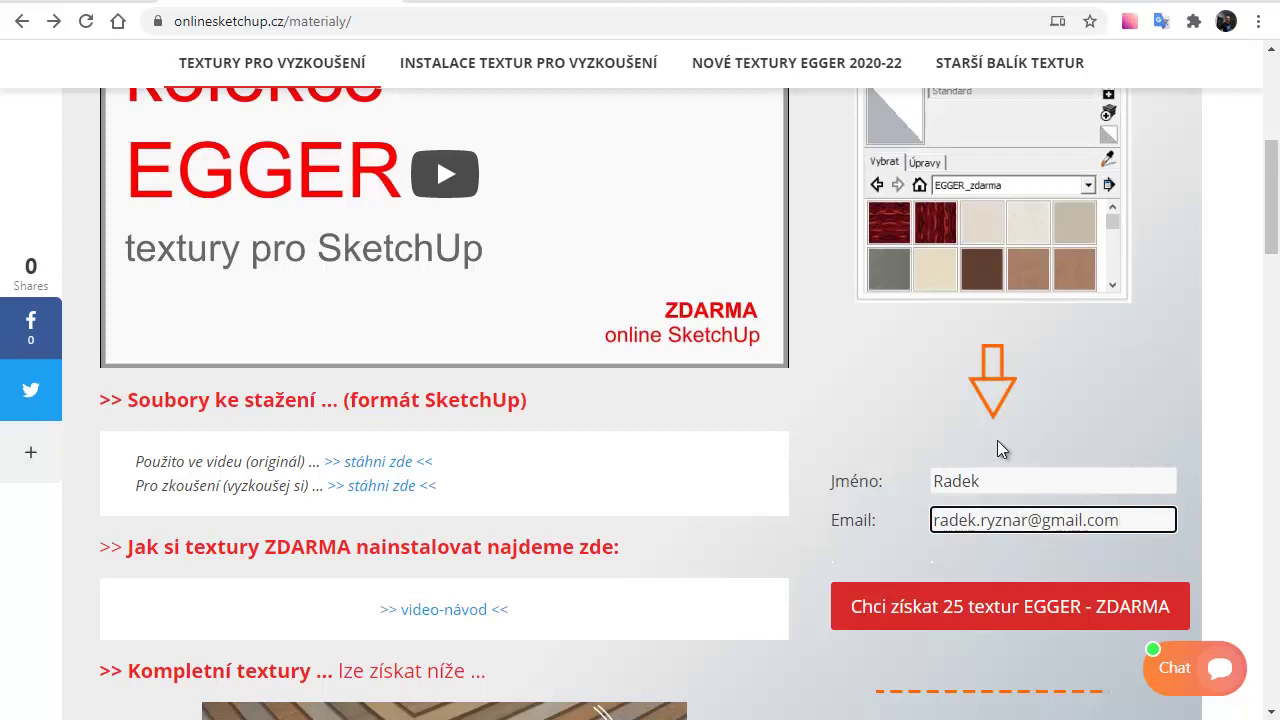
left_click(1062, 490)
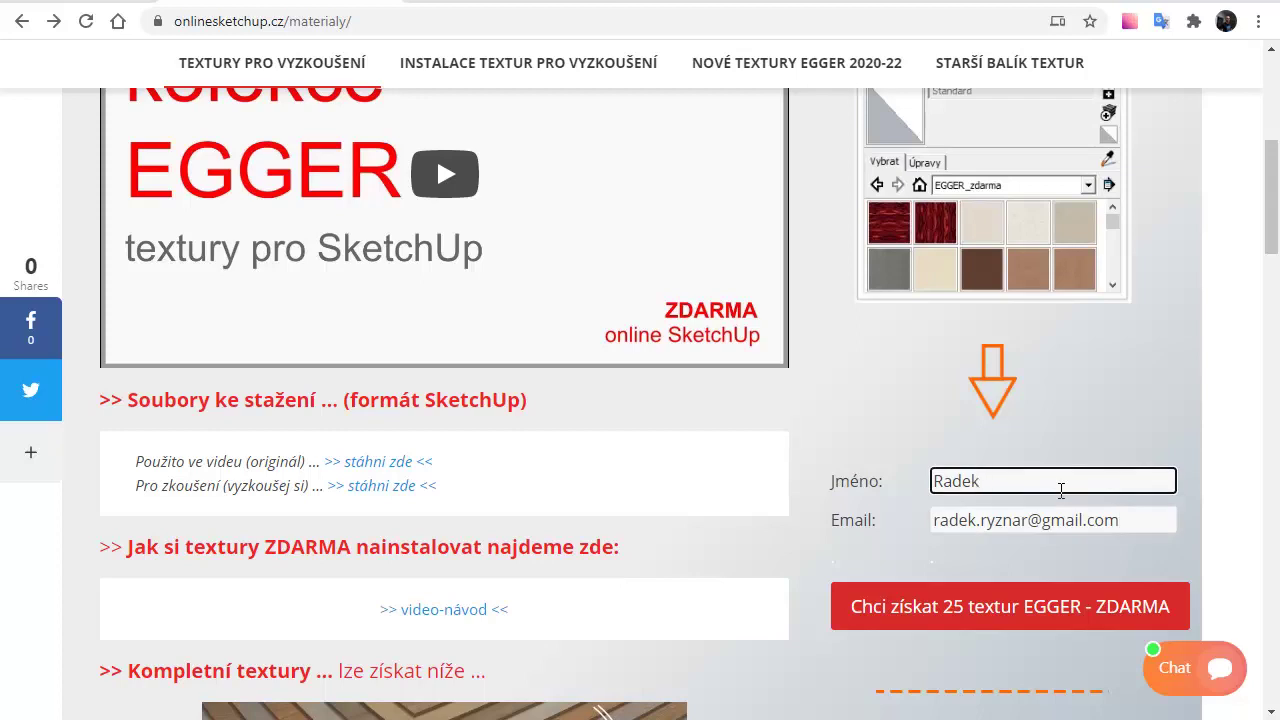
left_click(1164, 526)
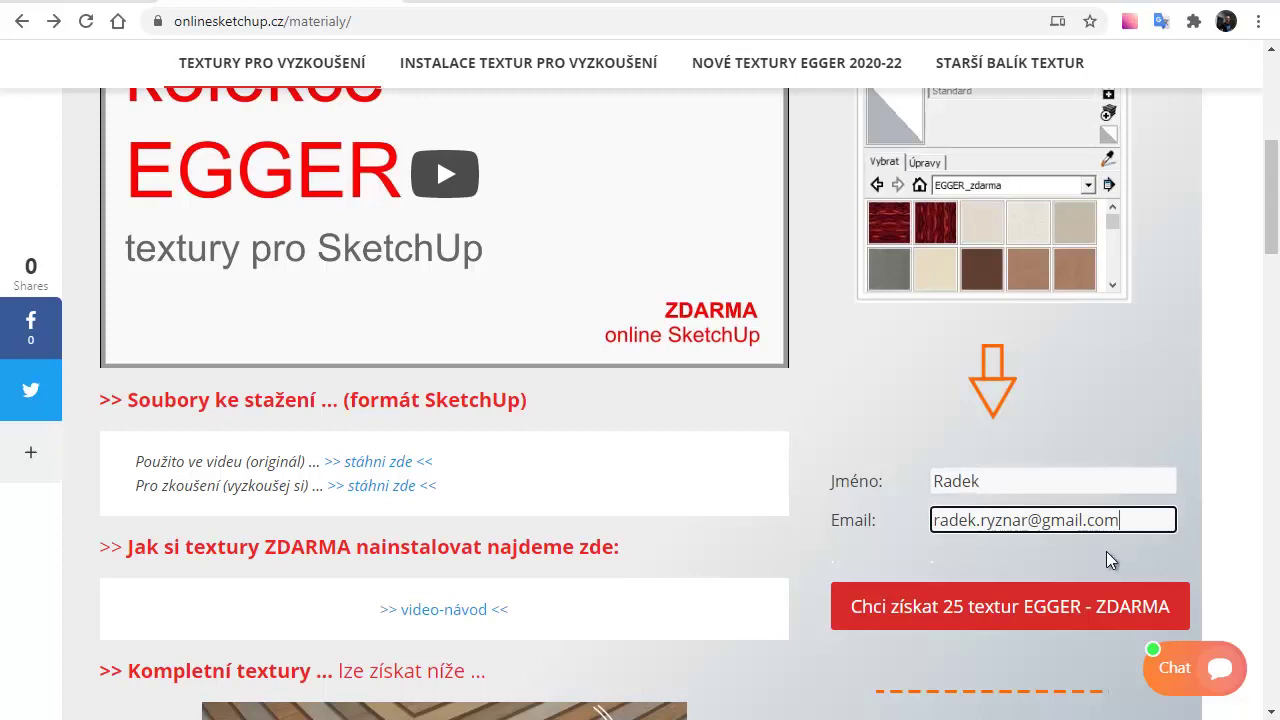
left_click(988, 621)
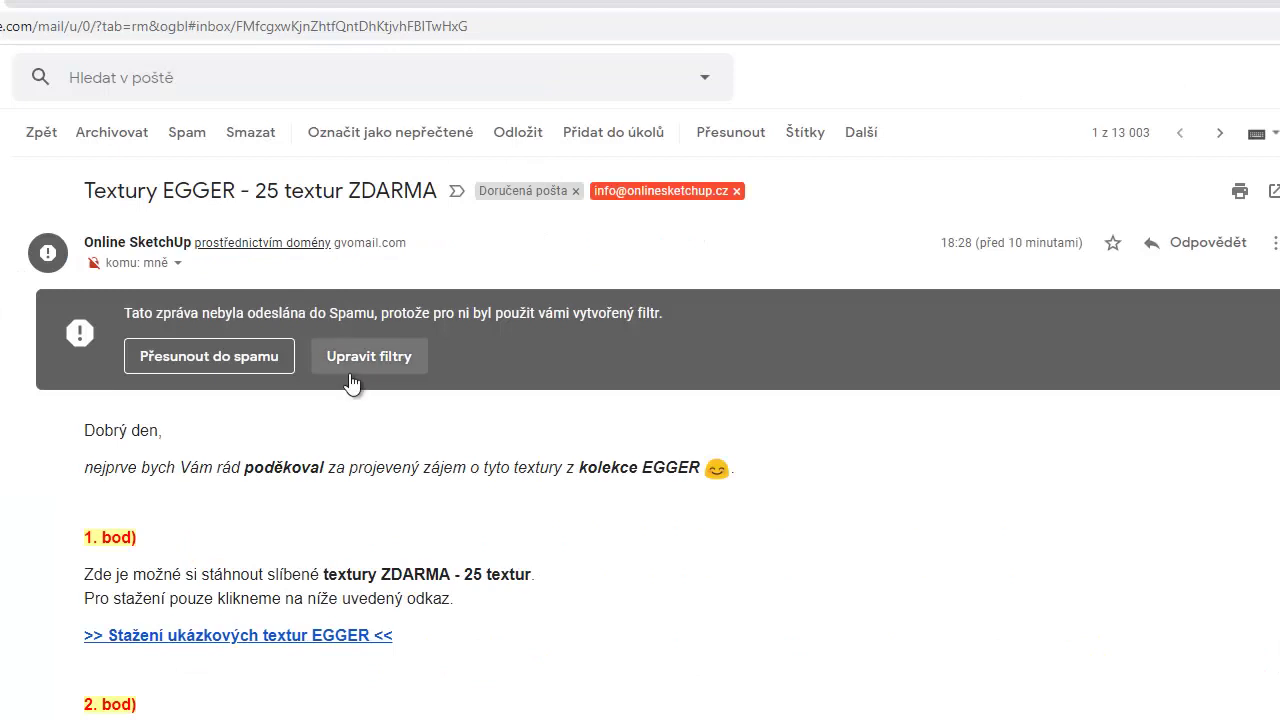
scroll(350, 375, "down", 2)
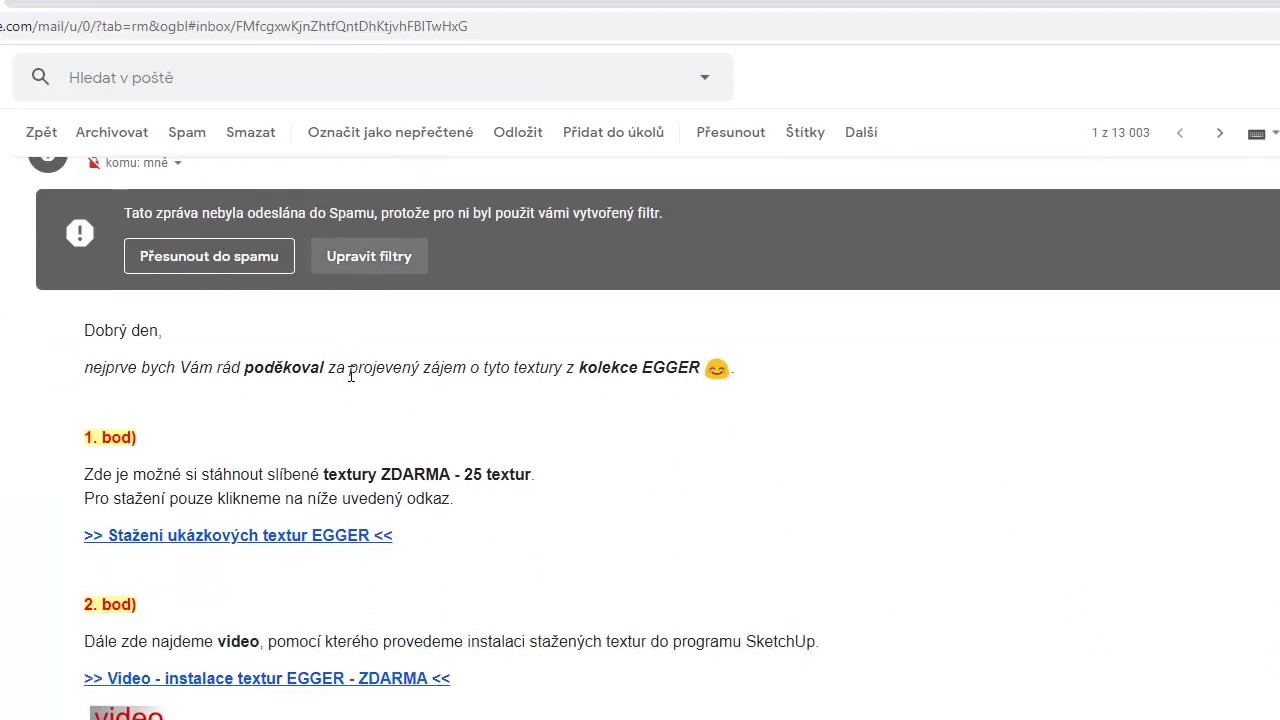
scroll(350, 375, "down", 1)
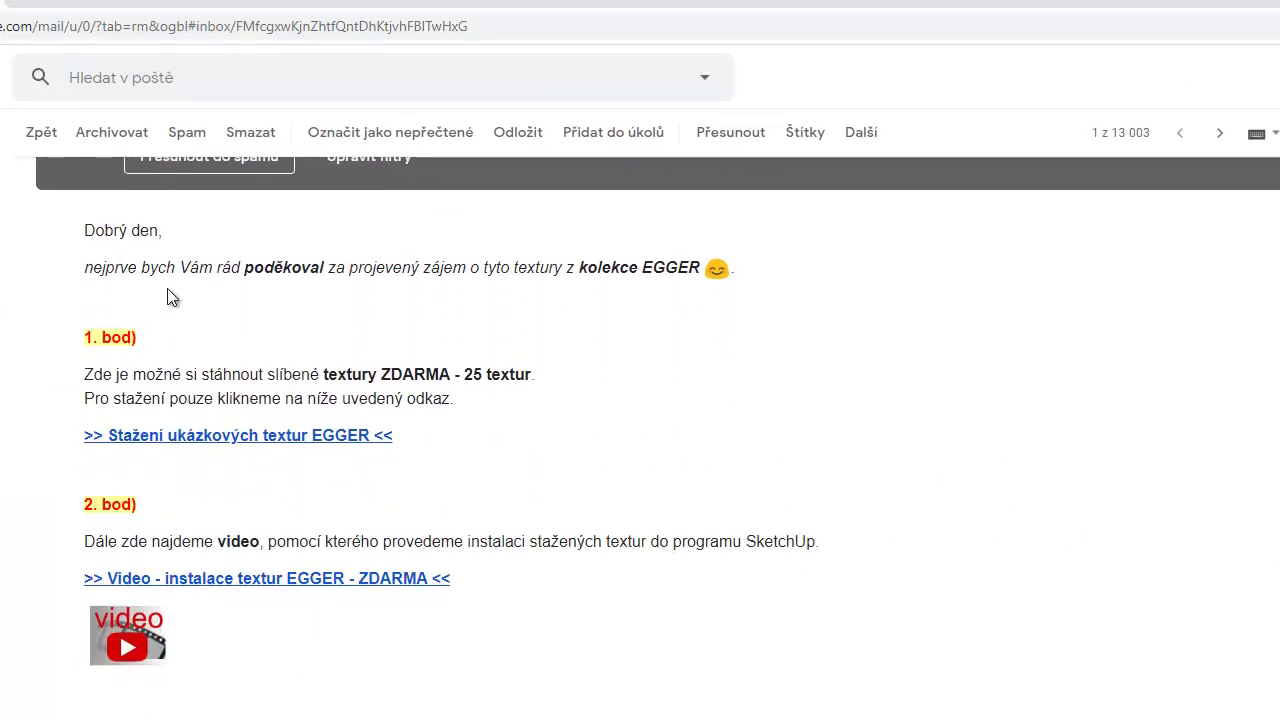
left_click_drag(231, 267, 345, 268)
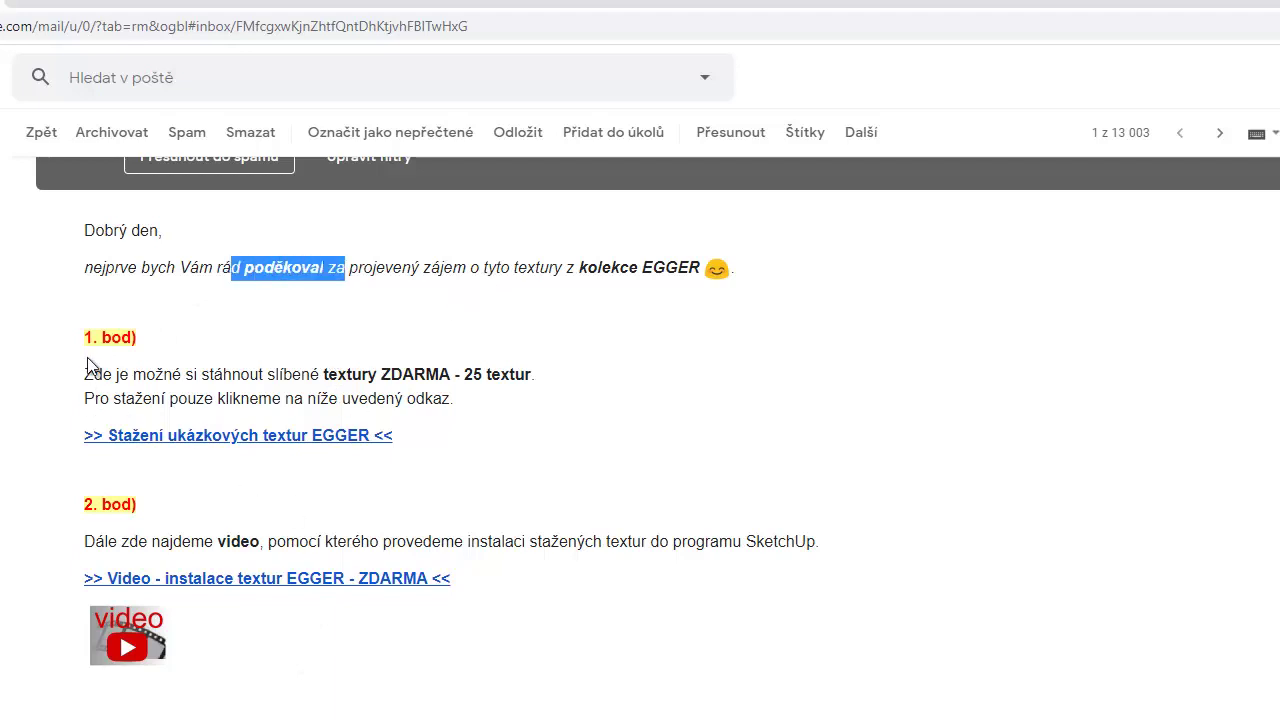
left_click_drag(92, 337, 530, 712)
left_click(184, 329)
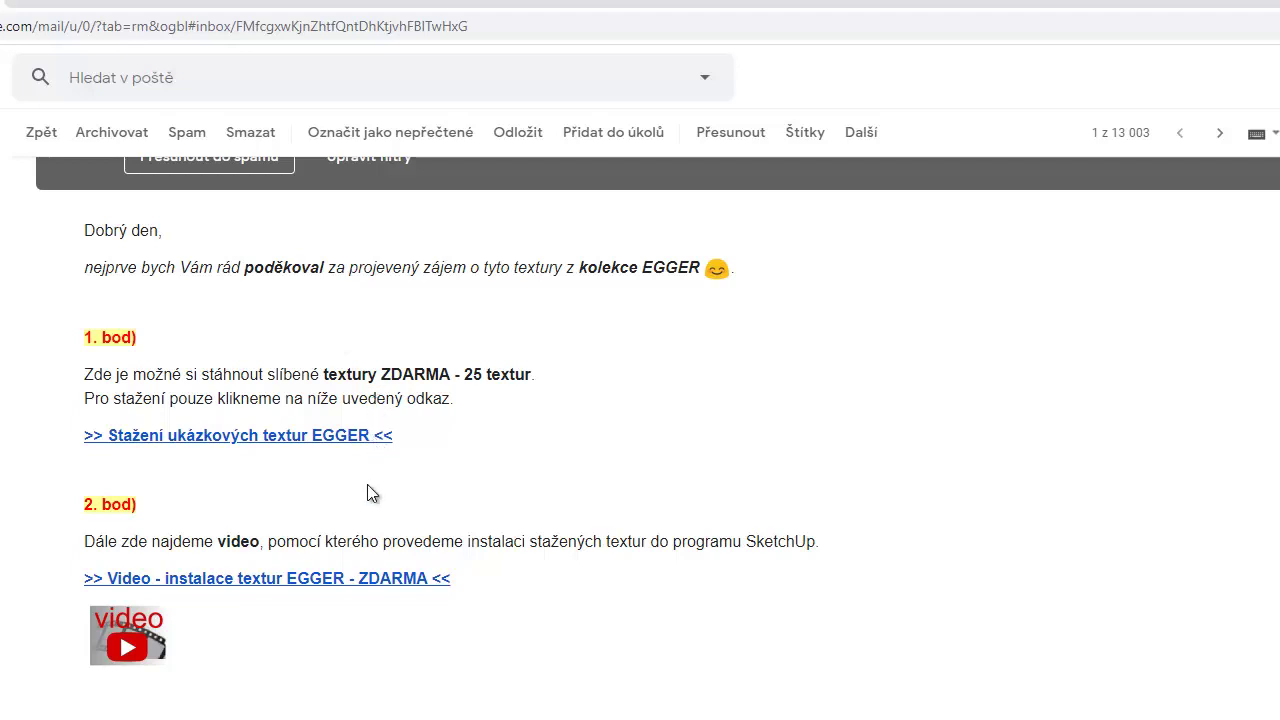
scroll(350, 510, "down", 1)
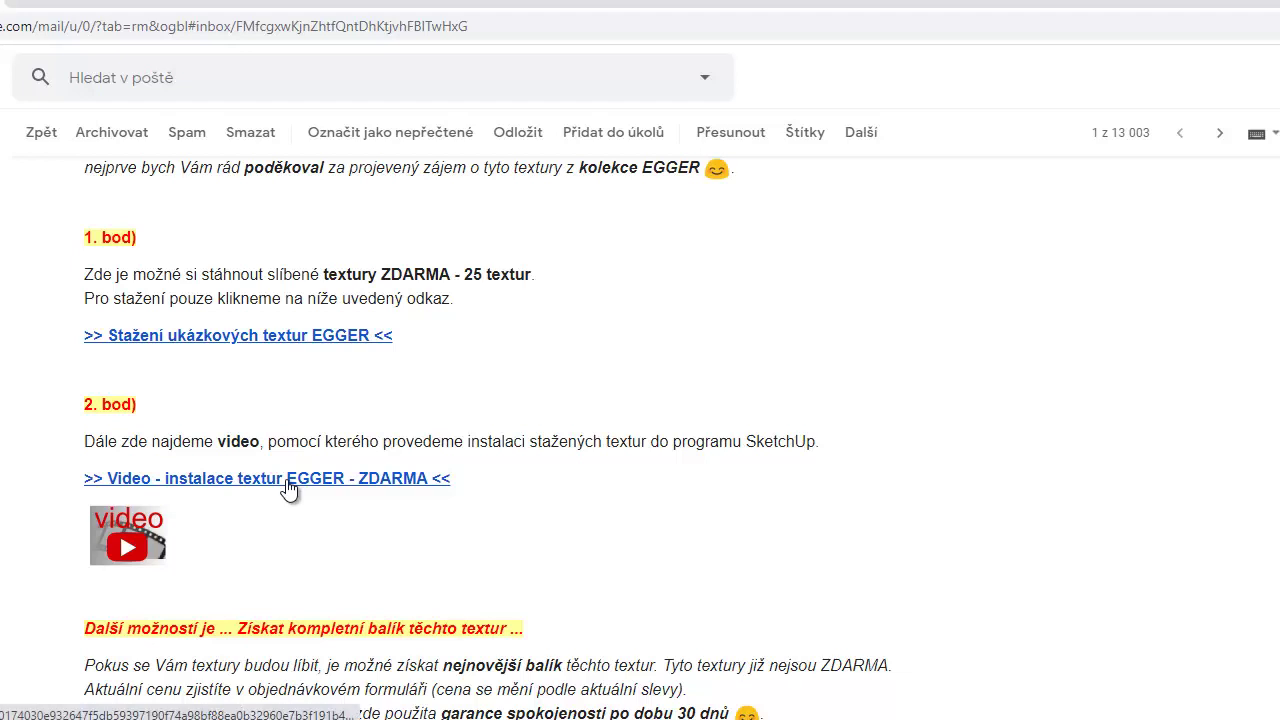
Step: Scroll through the EGGER download email, then switch to Total Commander showing egger_zdarma.zip
scroll(289, 488, "down", 1)
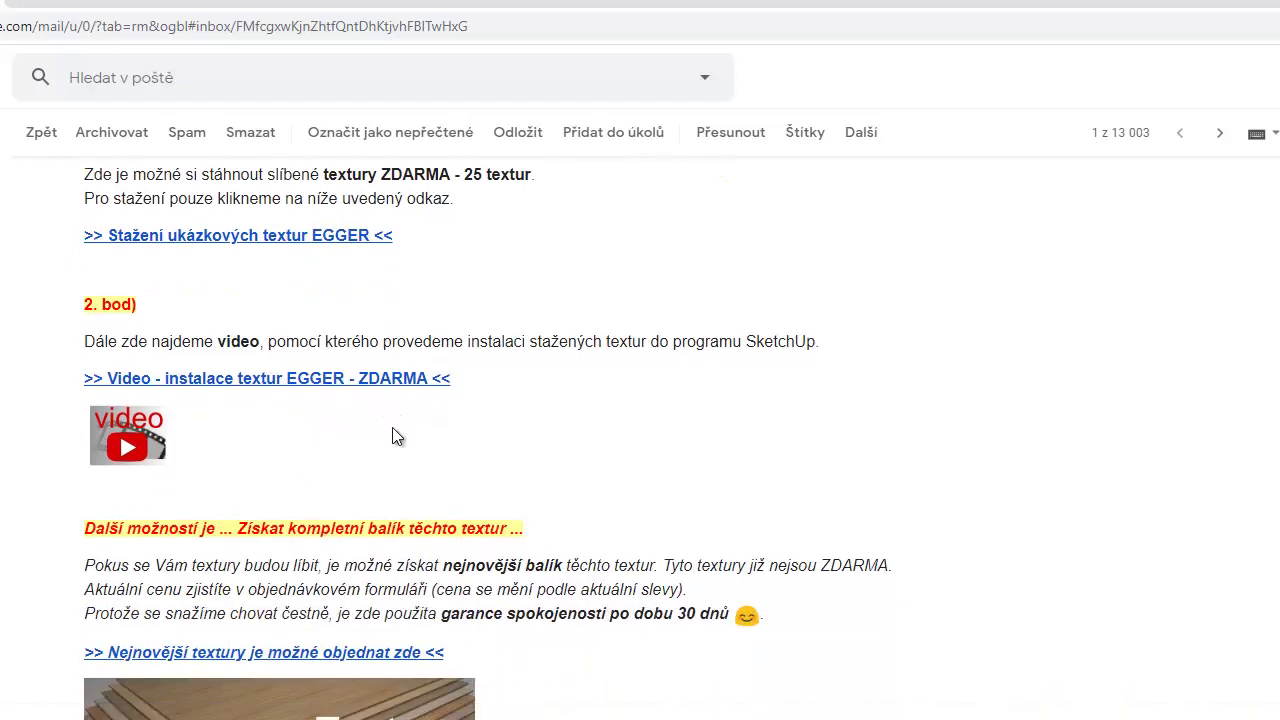
scroll(393, 430, "down", 1)
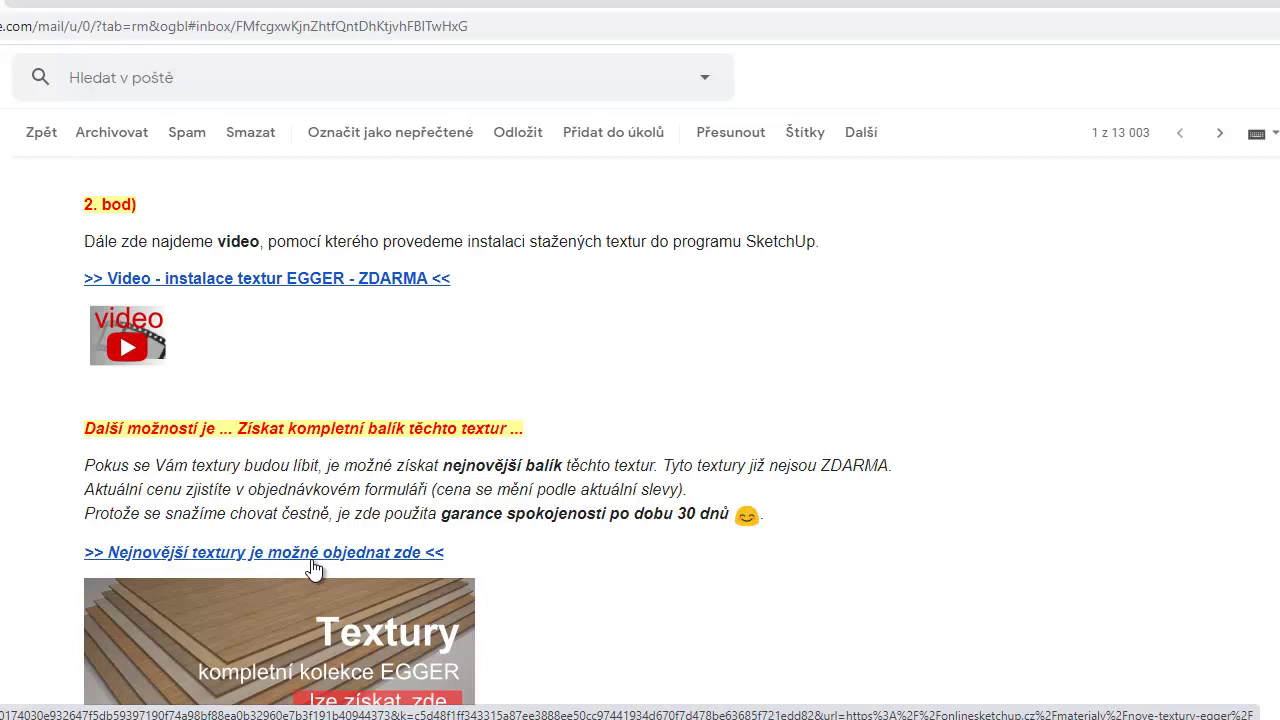
scroll(313, 568, "up", 2)
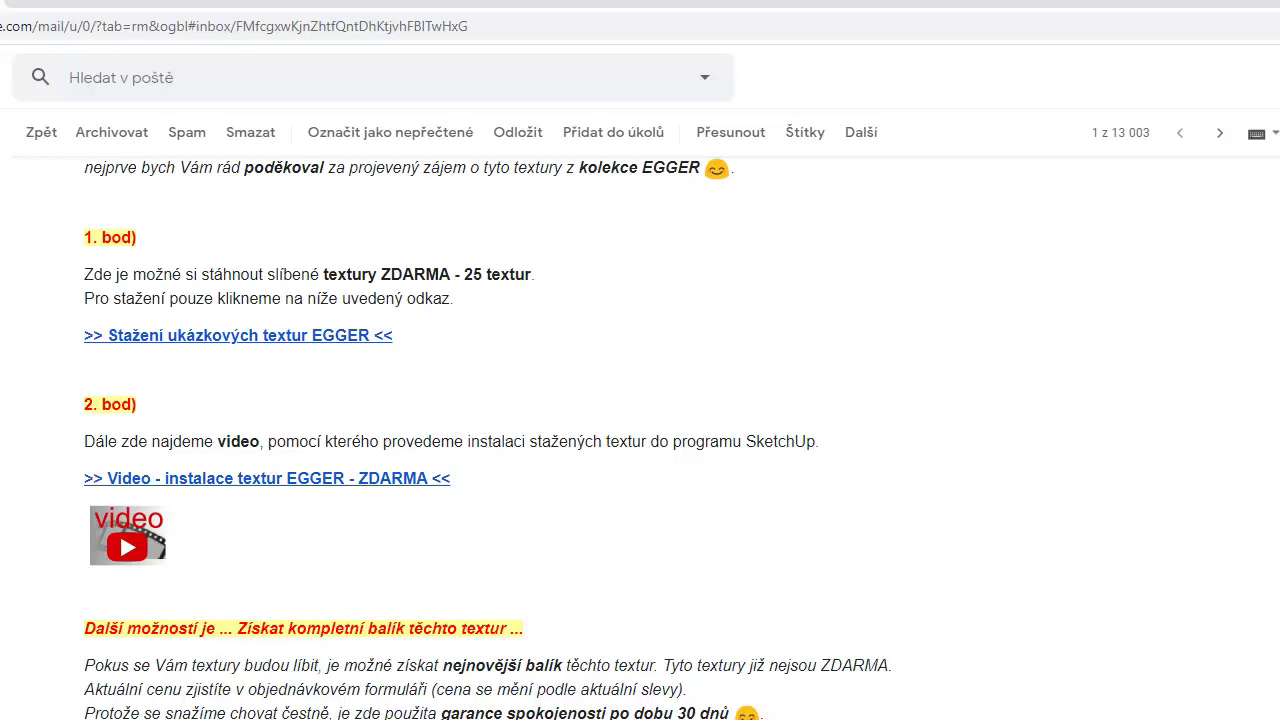
key("alt+Tab")
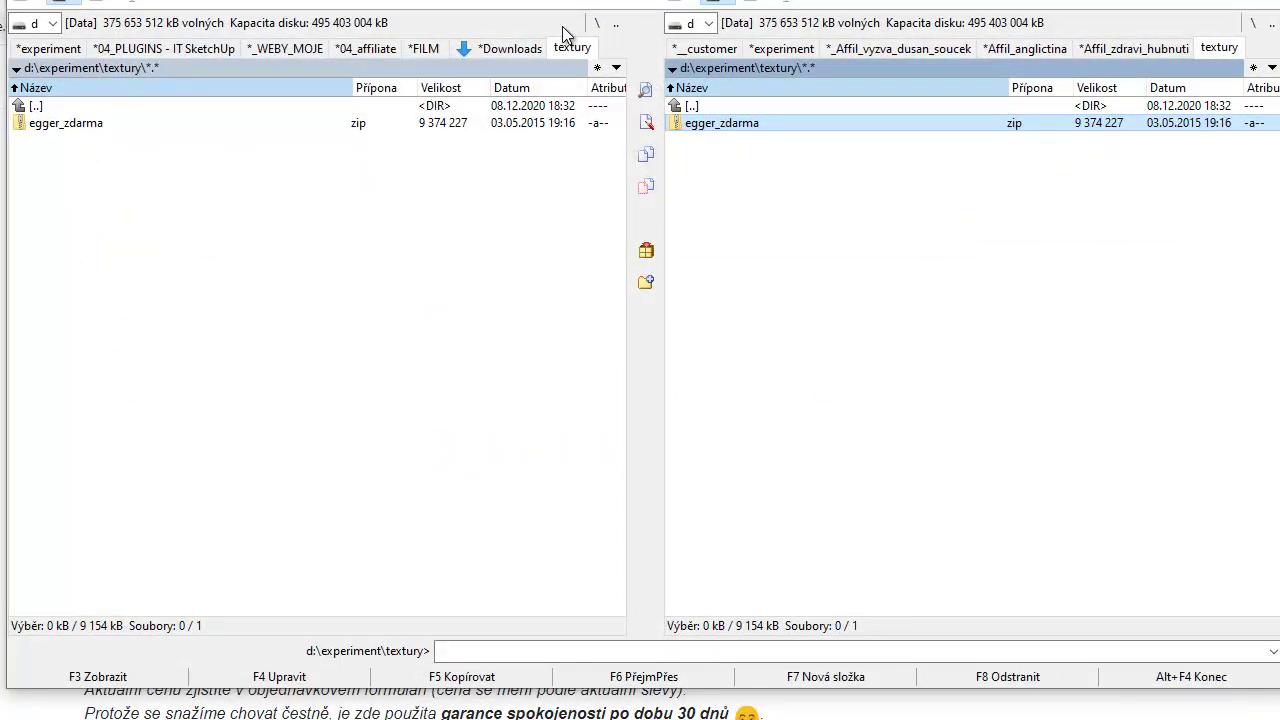
left_click(58, 128)
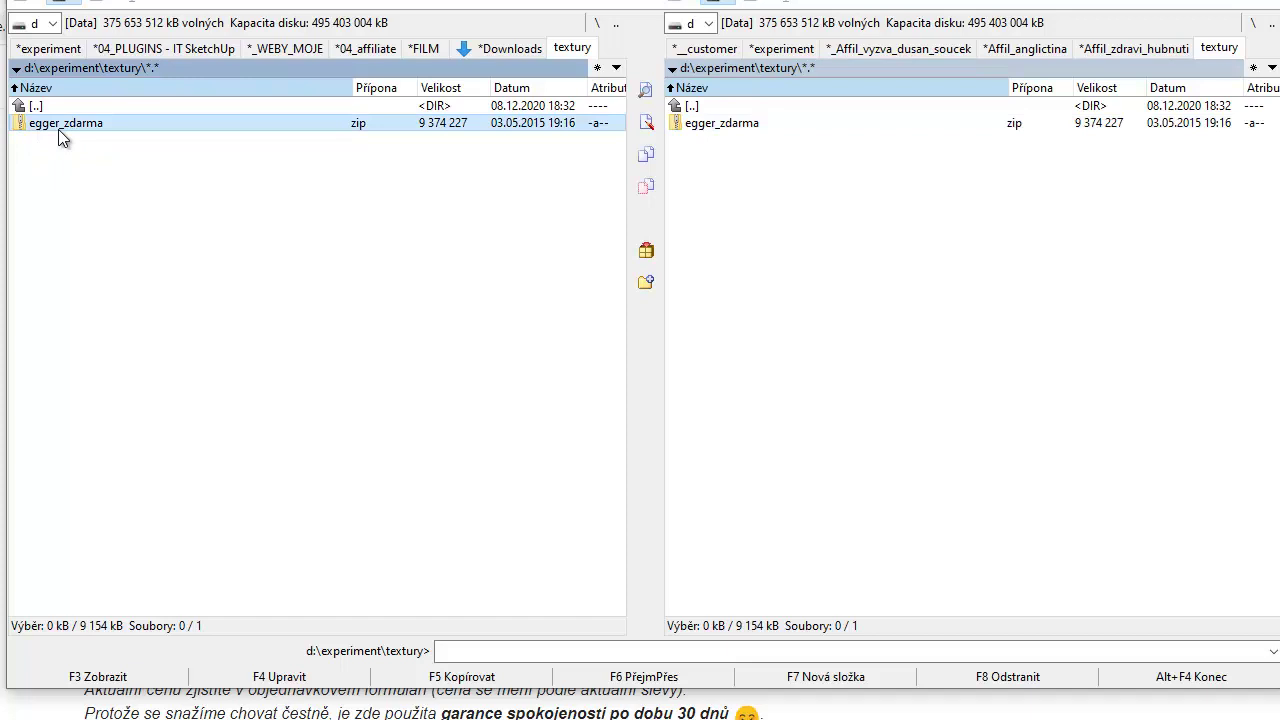
left_click_drag(59, 128, 50, 78)
mouse_move(50, 78)
left_mouse_down()
mouse_move(125, 68)
mouse_move(77, 78)
left_mouse_up()
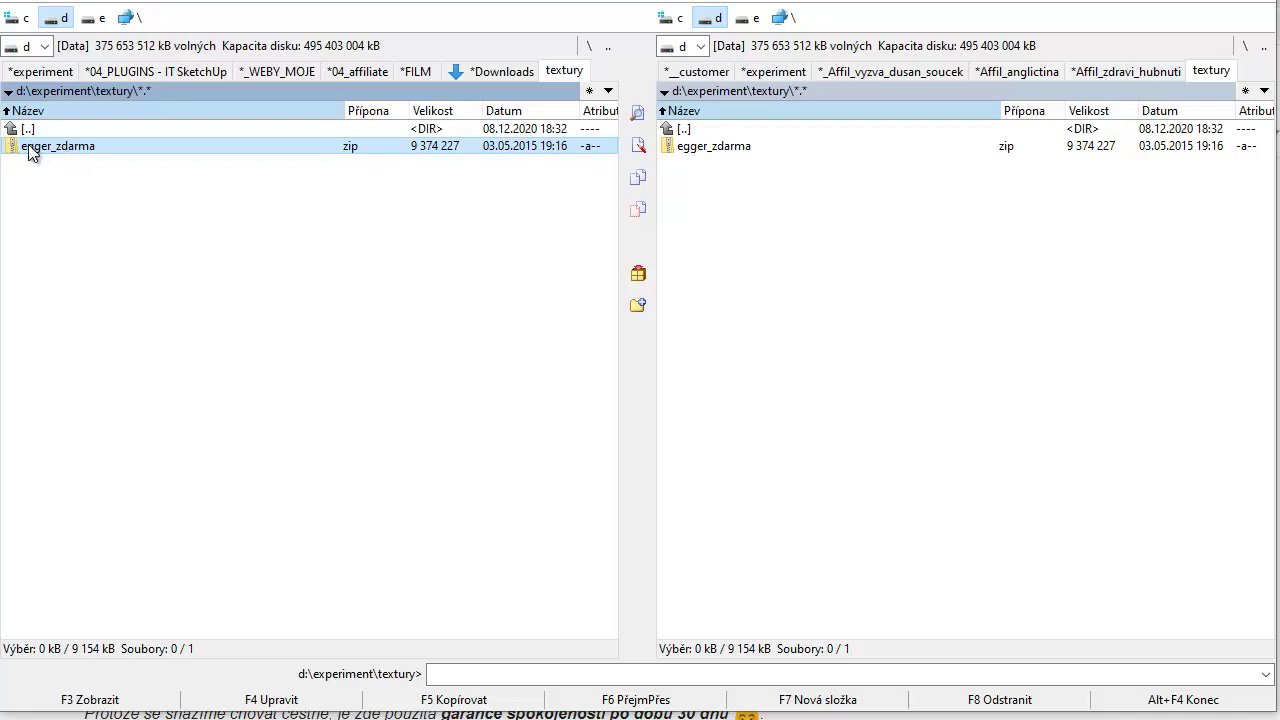
Step: Extract the EGGER_zdarma folder from egger_zdarma.zip into the textury folder
double_click(29, 147)
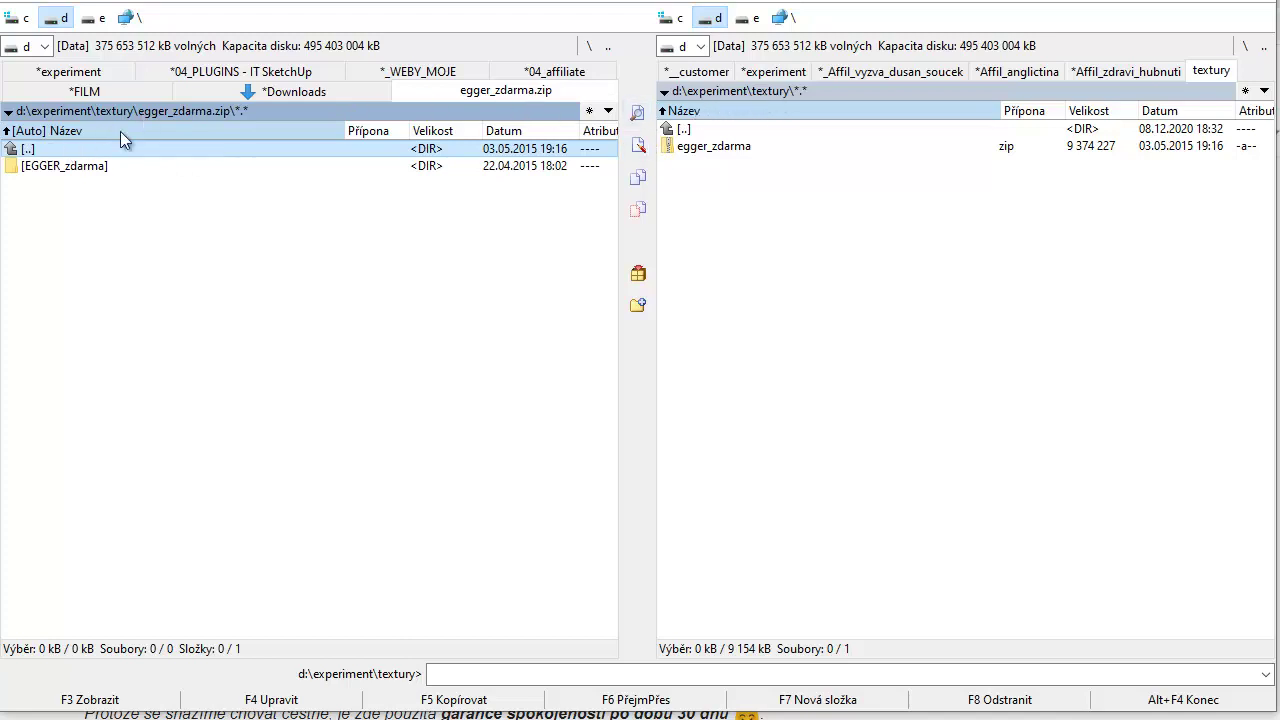
left_click_drag(66, 167, 800, 284)
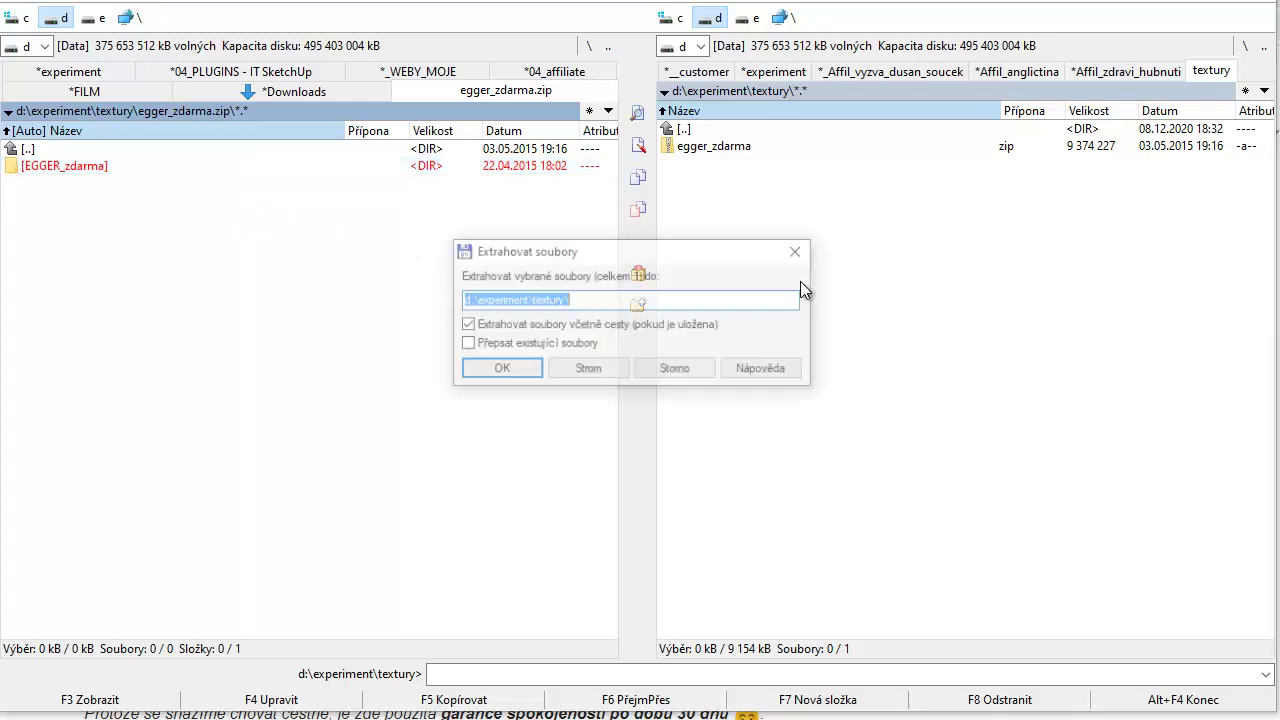
left_click(500, 370)
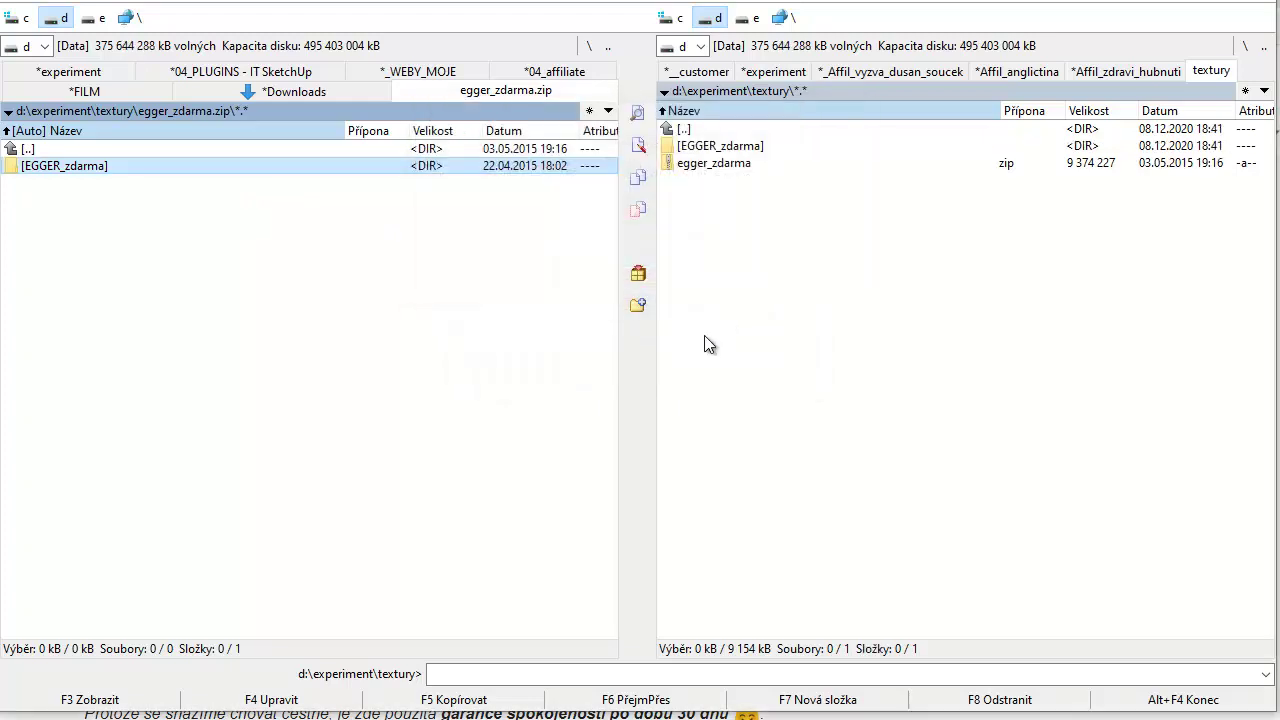
Step: Back in textury, compare the extracted EGGER_zdarma folder with its original zip
double_click(64, 148)
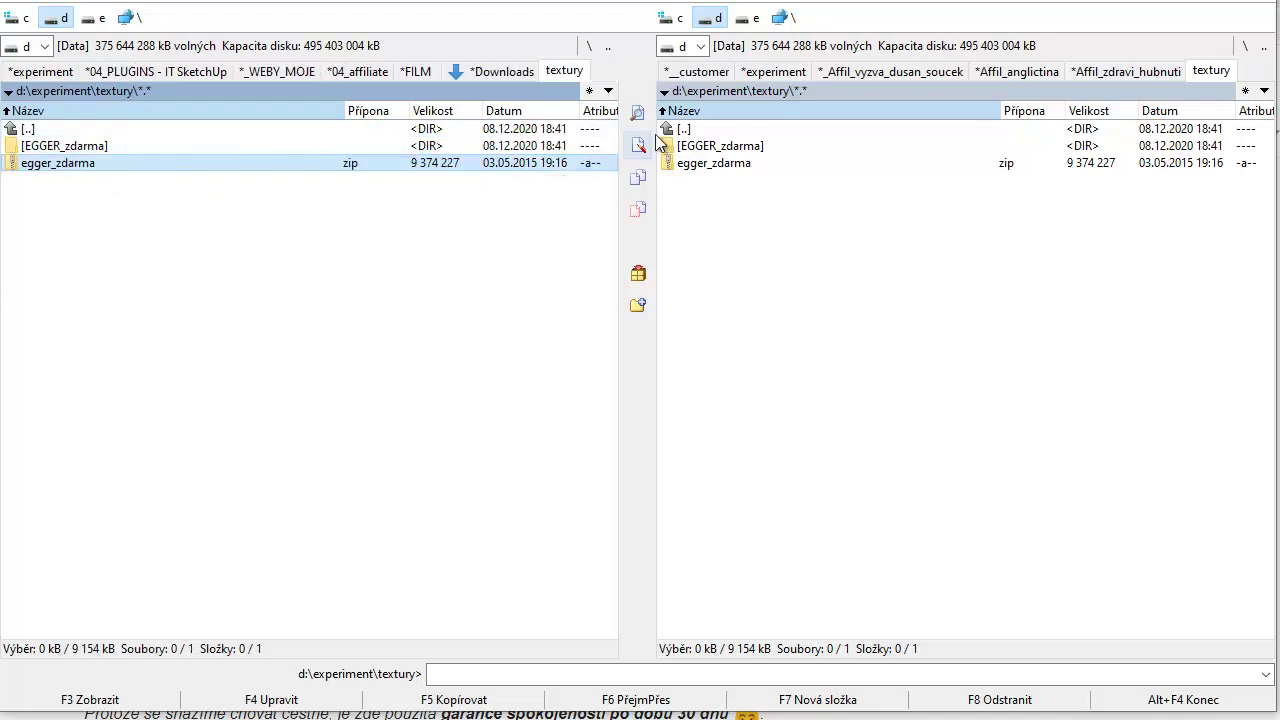
left_click(692, 150)
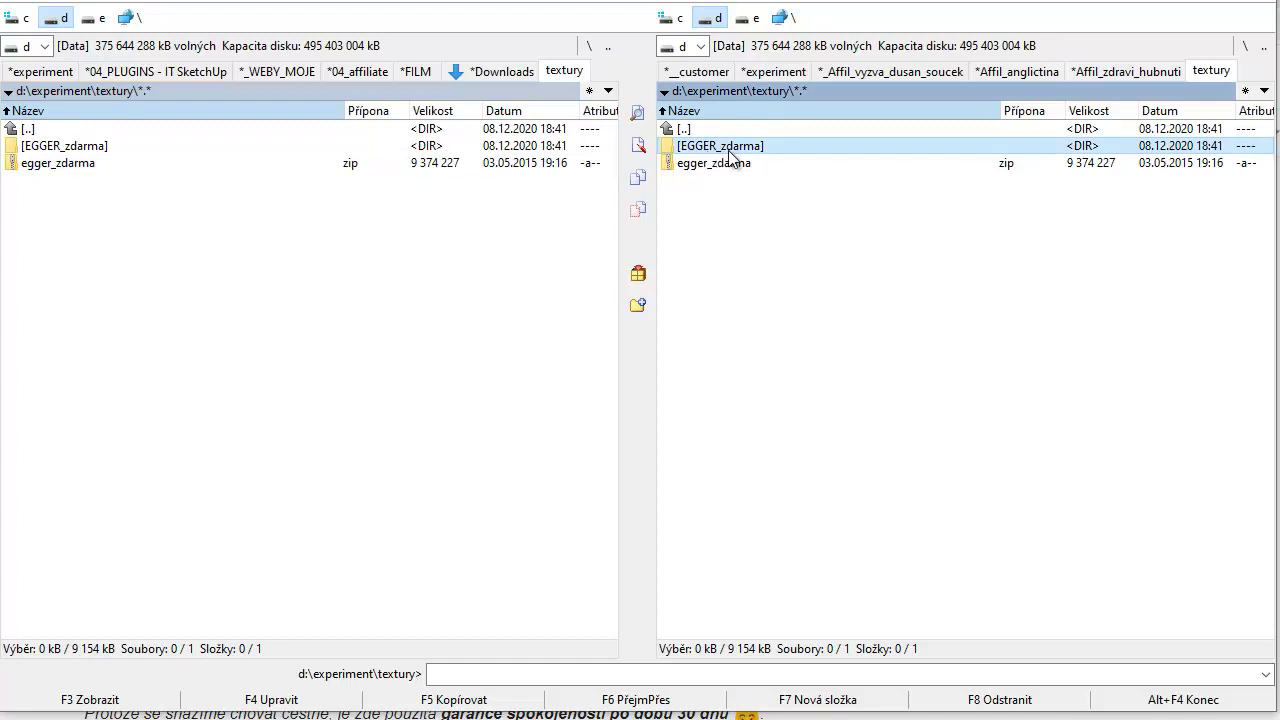
left_click(728, 164)
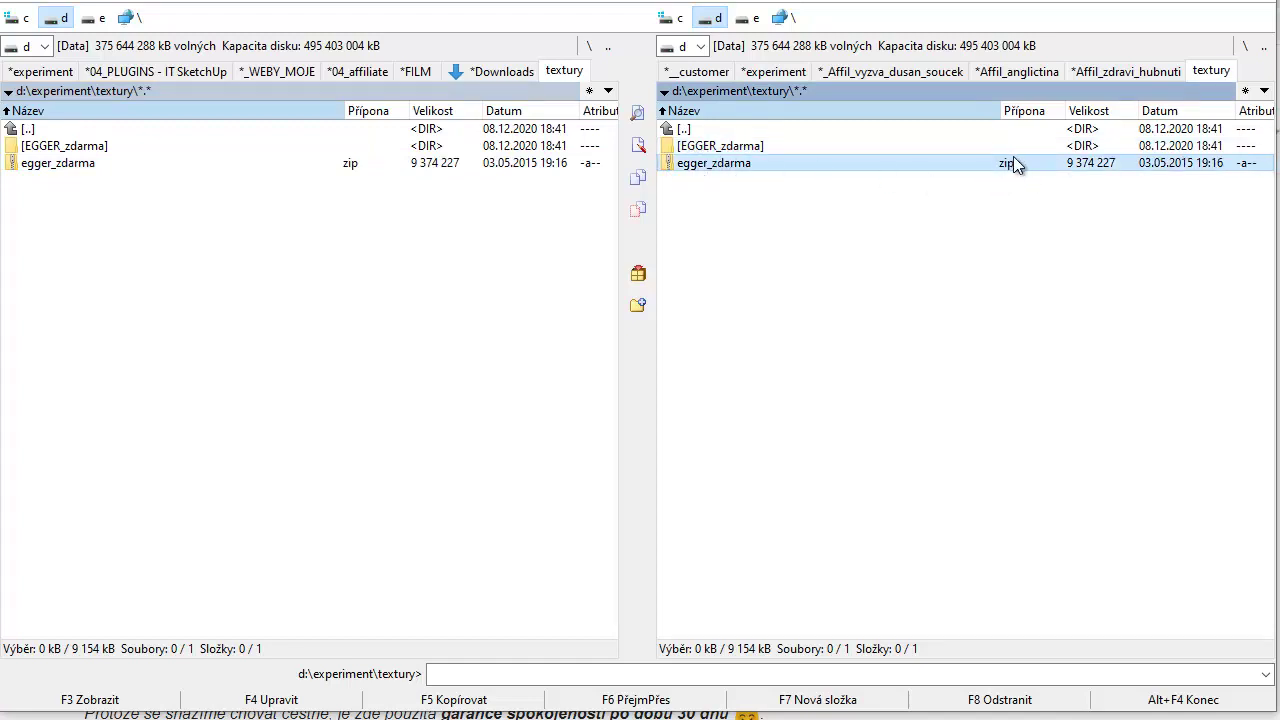
left_click(710, 150)
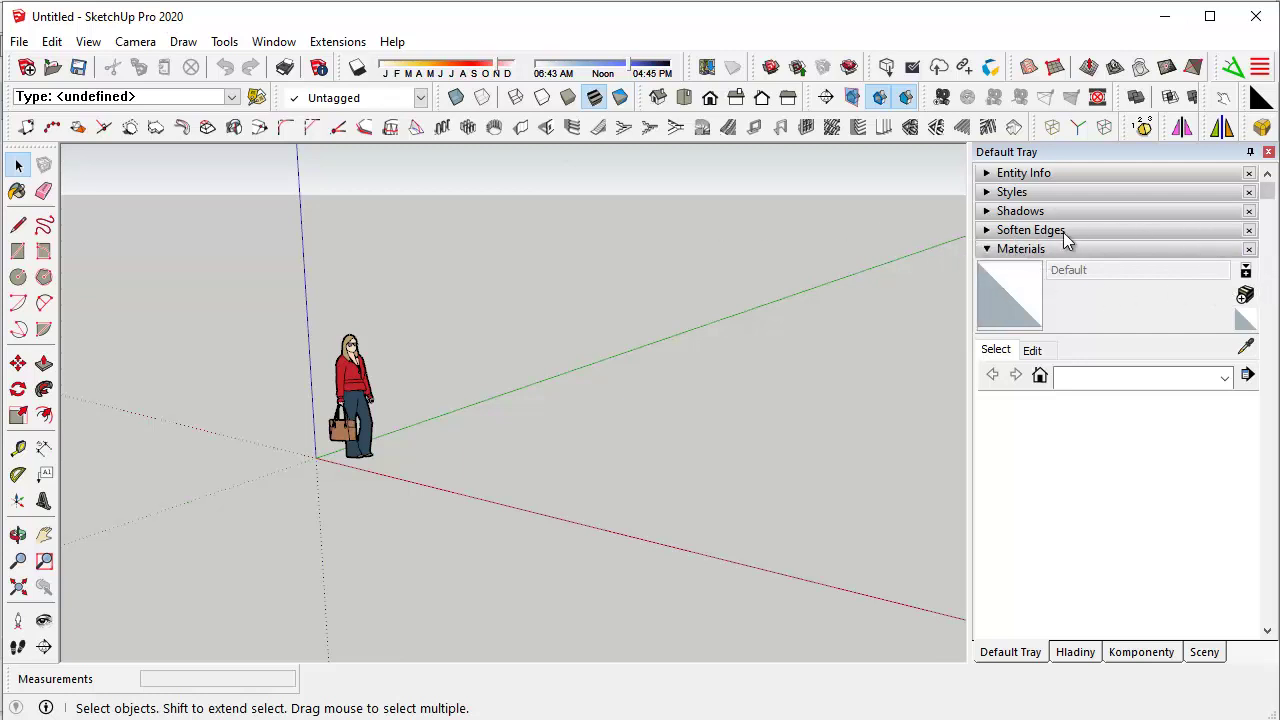
left_click(1249, 249)
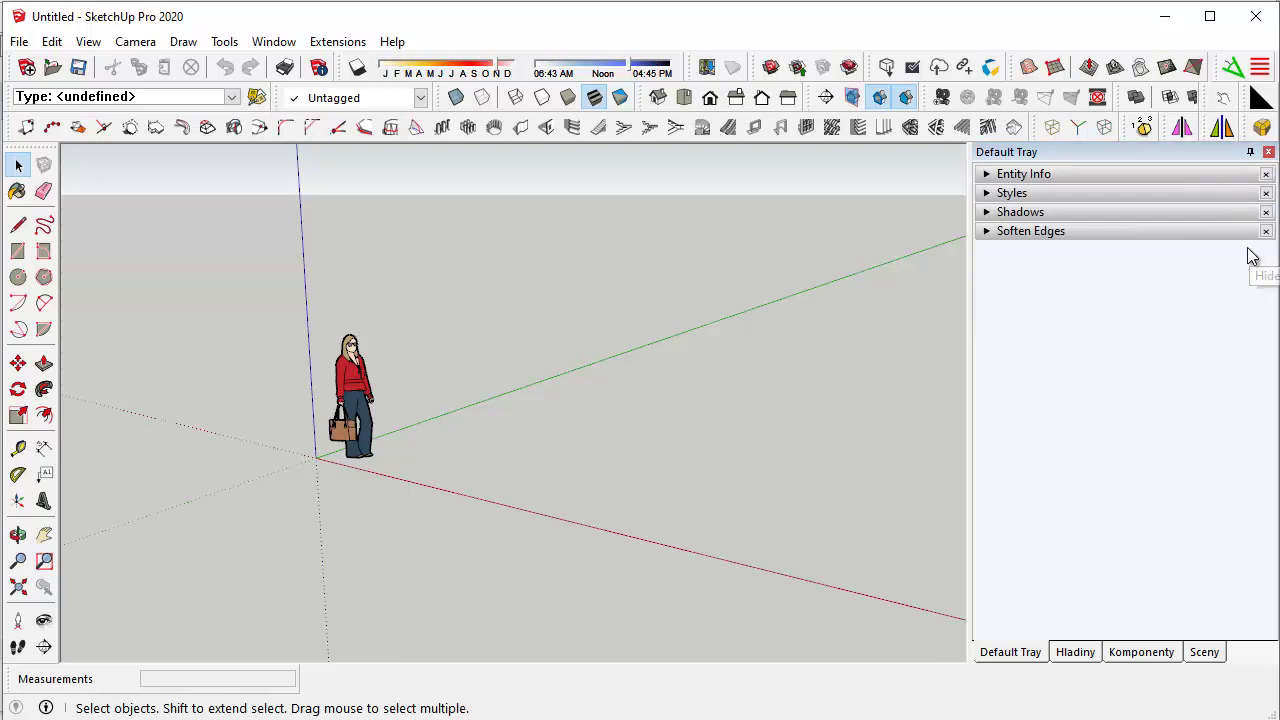
left_click(284, 46)
mouse_move(311, 65)
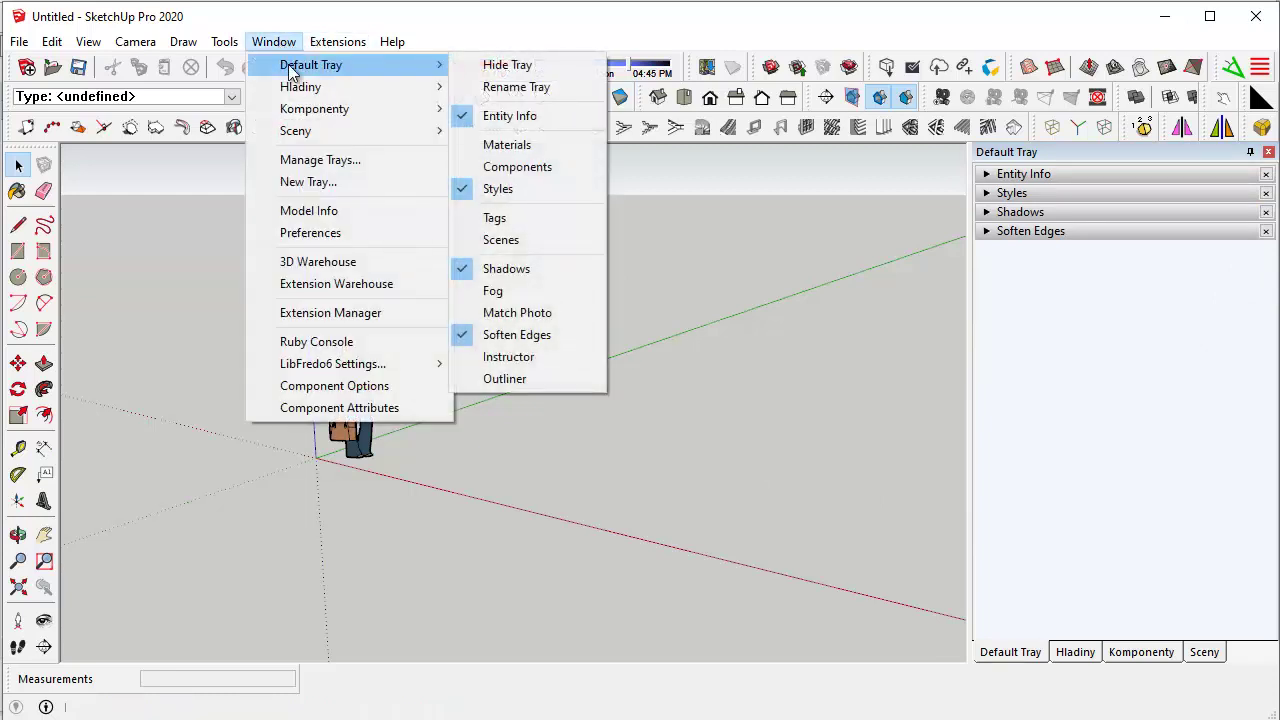
left_click(486, 153)
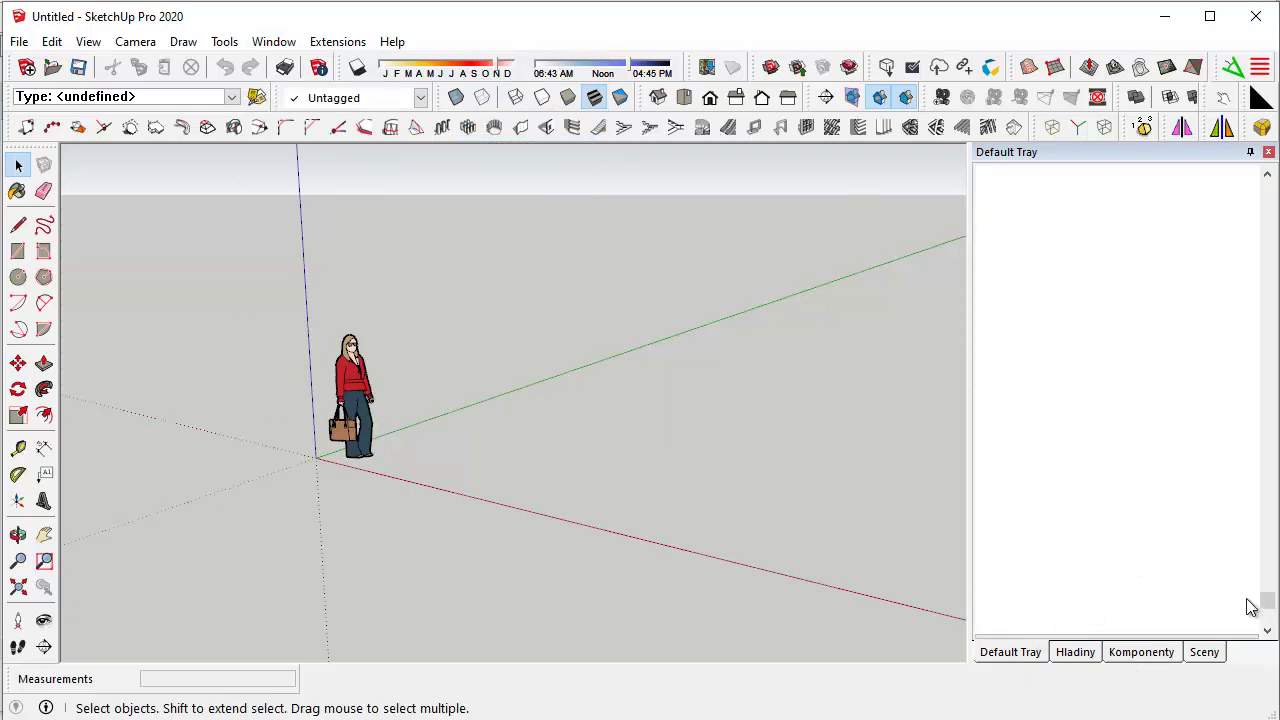
left_click_drag(1260, 605, 1152, 412)
scroll(1149, 404, "up", 3)
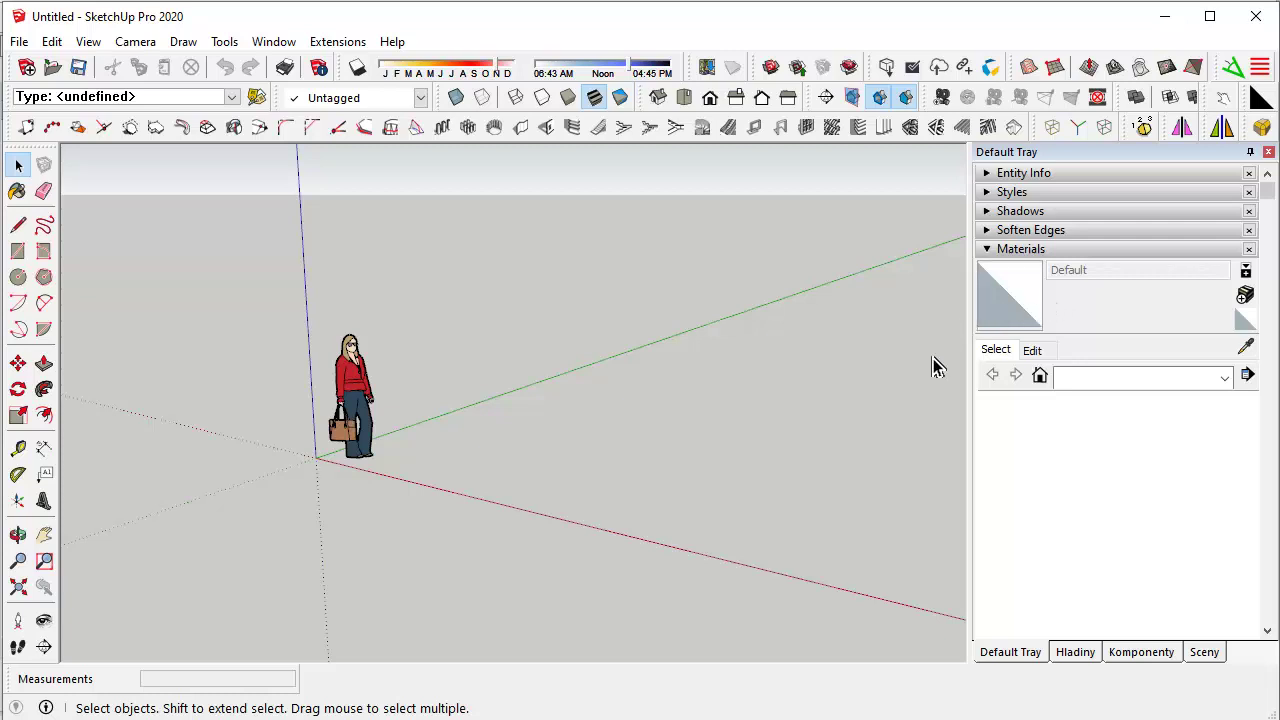
left_click(275, 42)
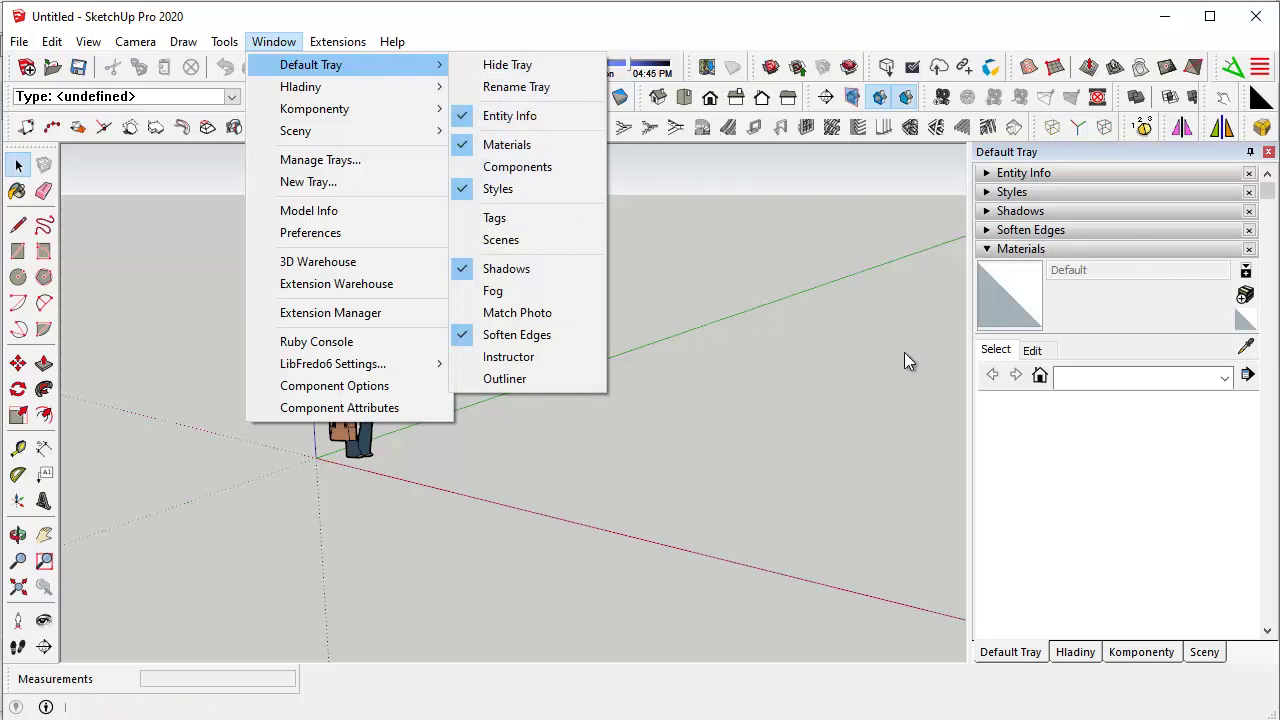
left_click(962, 398)
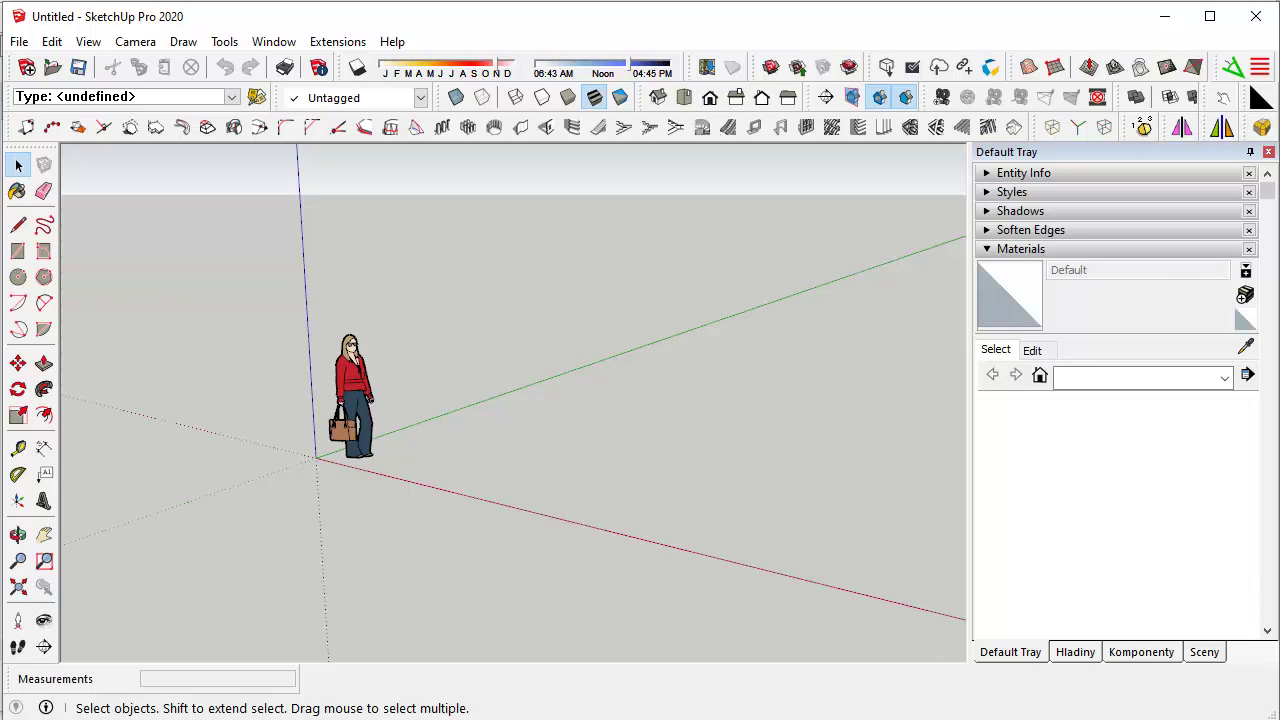
key("alt+Tab")
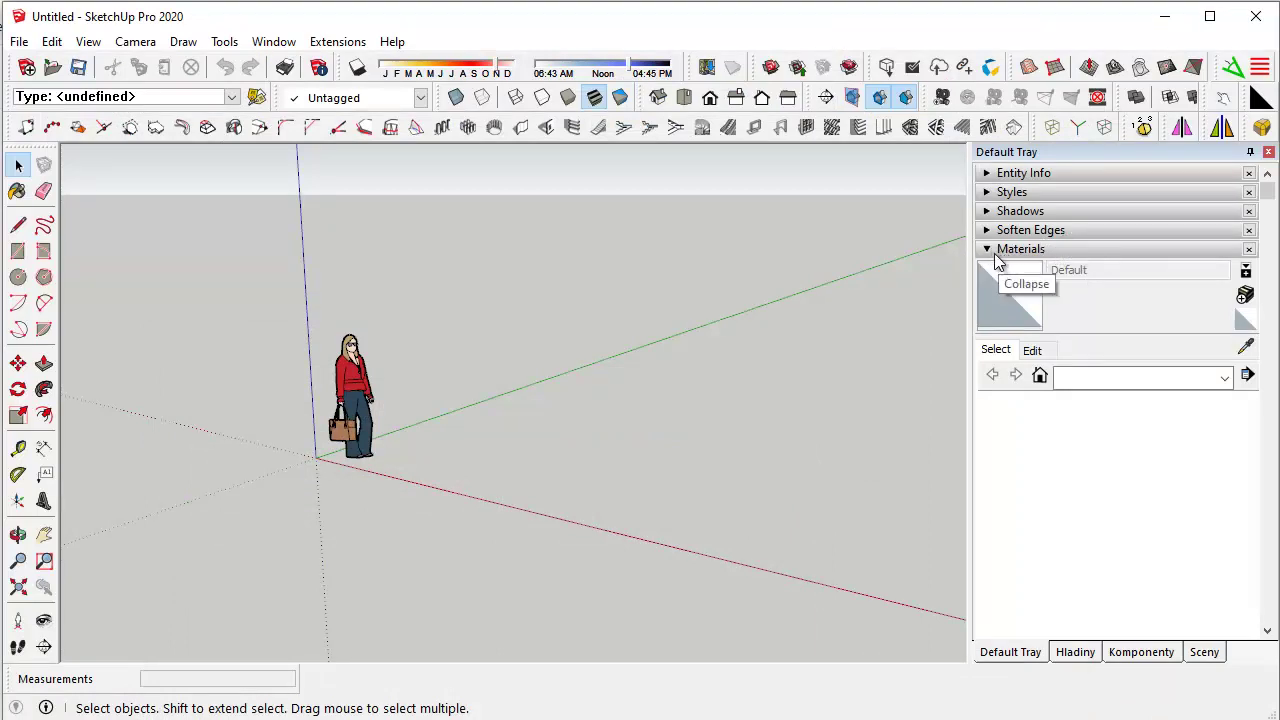
Step: Start opening a material collection from the Materials panel's Details menu
left_click(1248, 375)
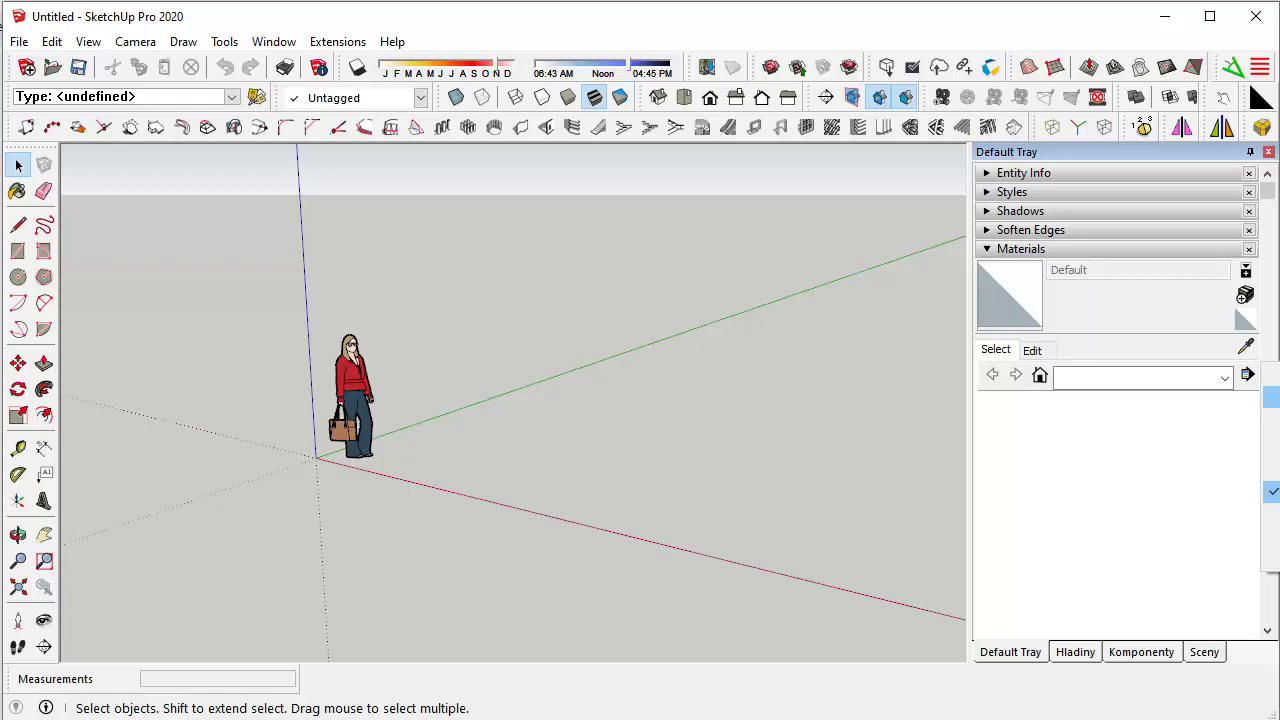
left_click(1271, 397)
left_click_drag(371, 77, 451, 104)
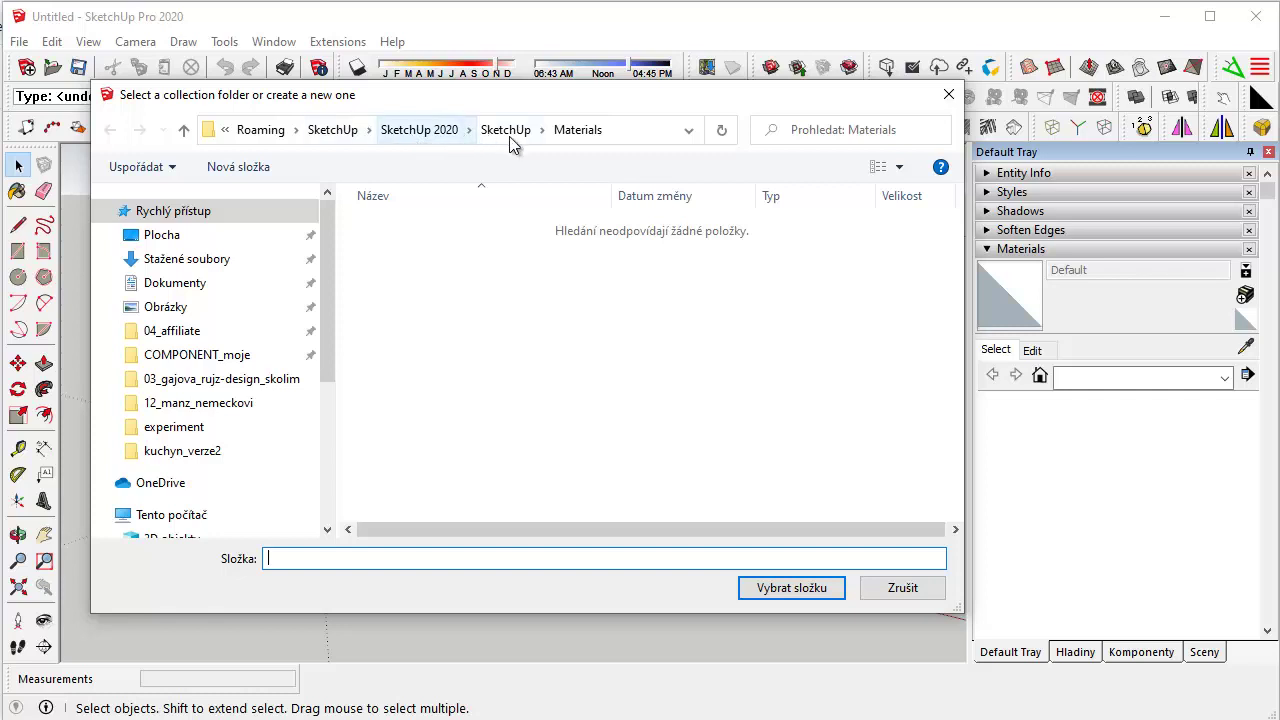
left_click(626, 127)
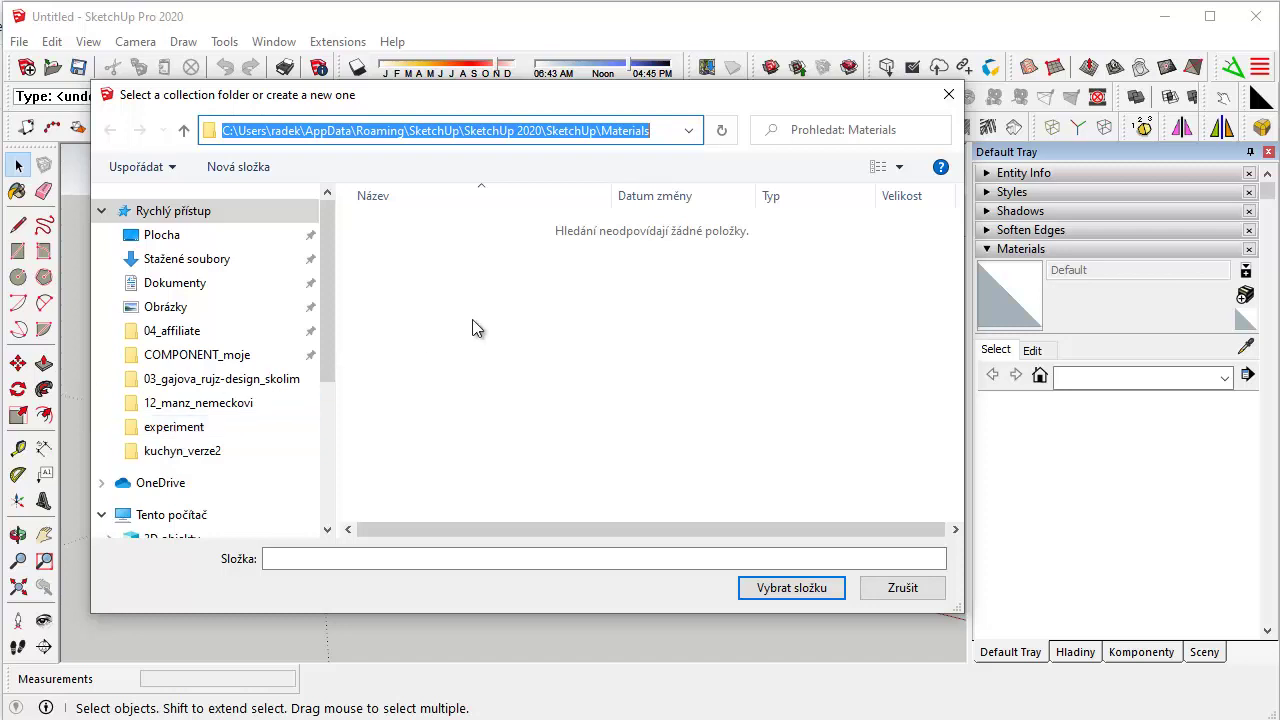
Step: Pick D:\experiment\textury\EGGER_zdarma as the collection folder with Vybrat složku
scroll(305, 380, "down", 3)
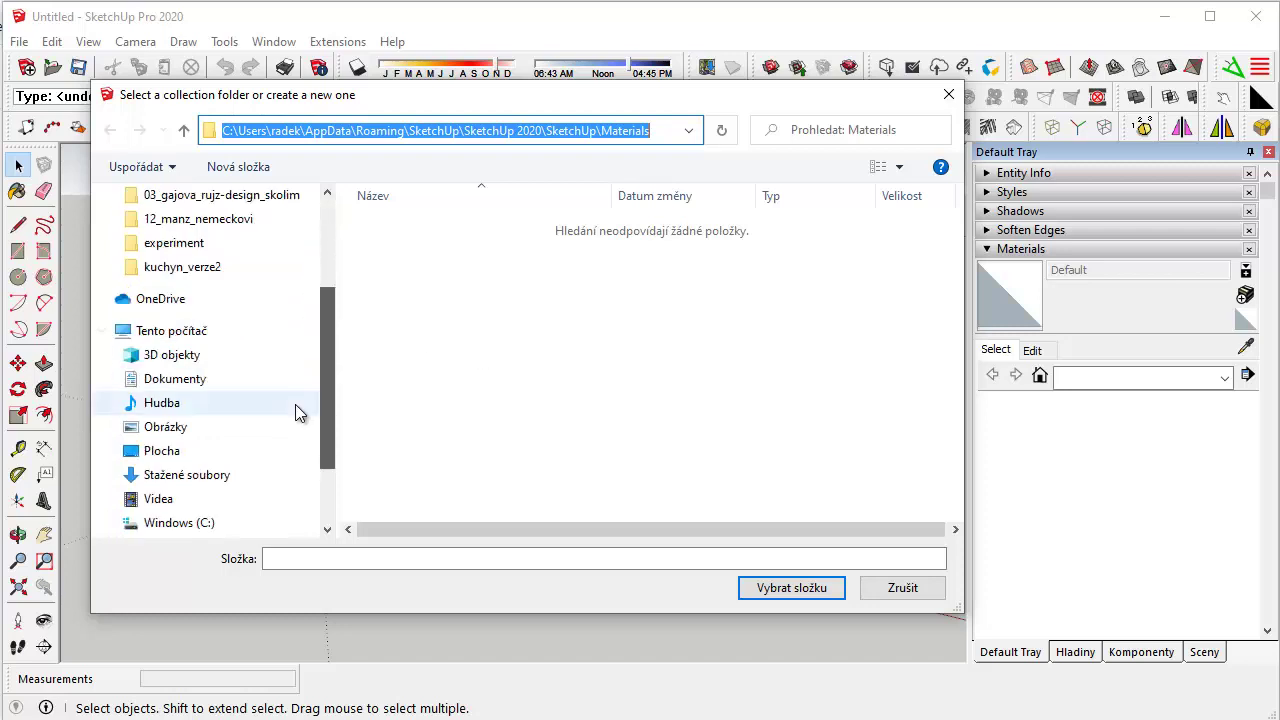
scroll(230, 450, "down", 1)
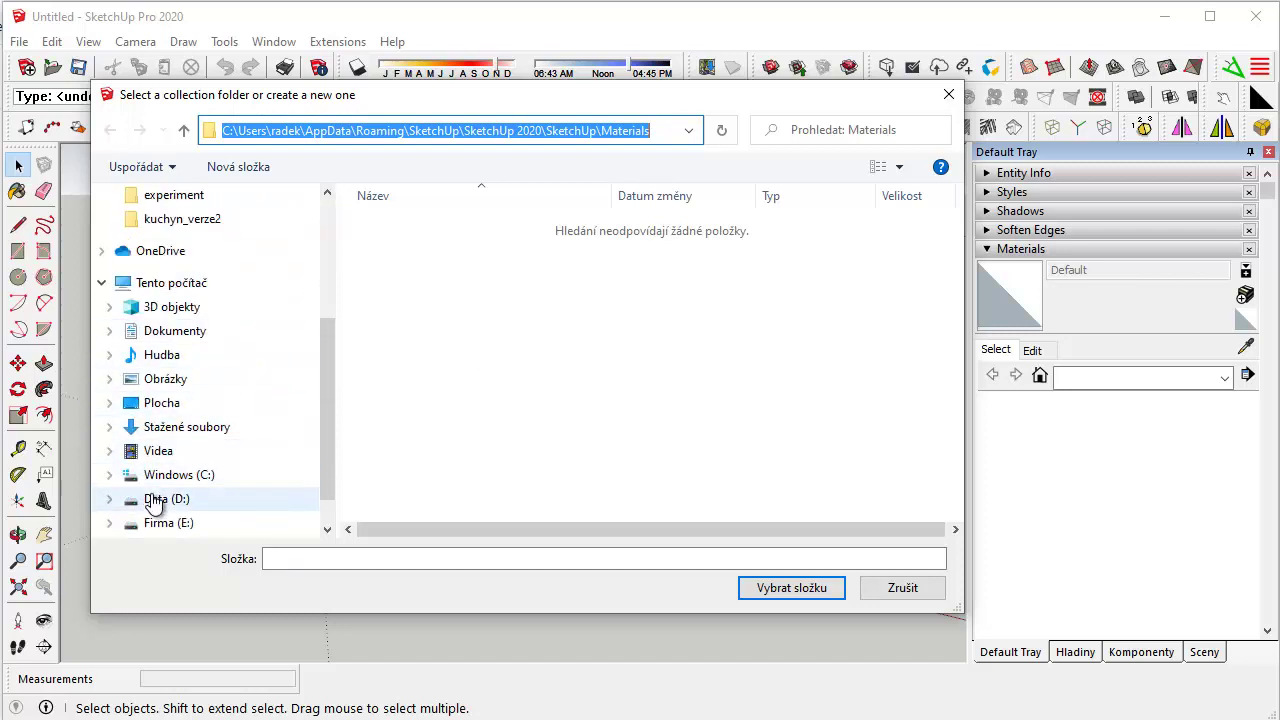
left_click(153, 500)
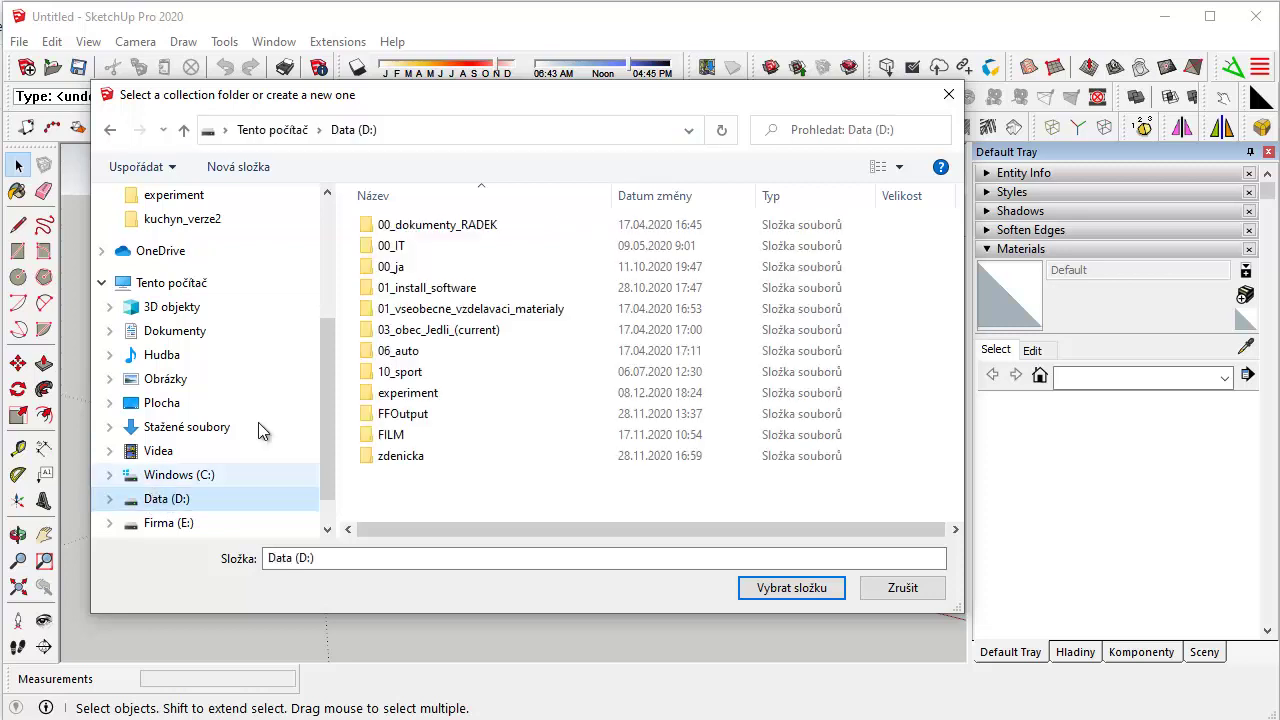
double_click(413, 395)
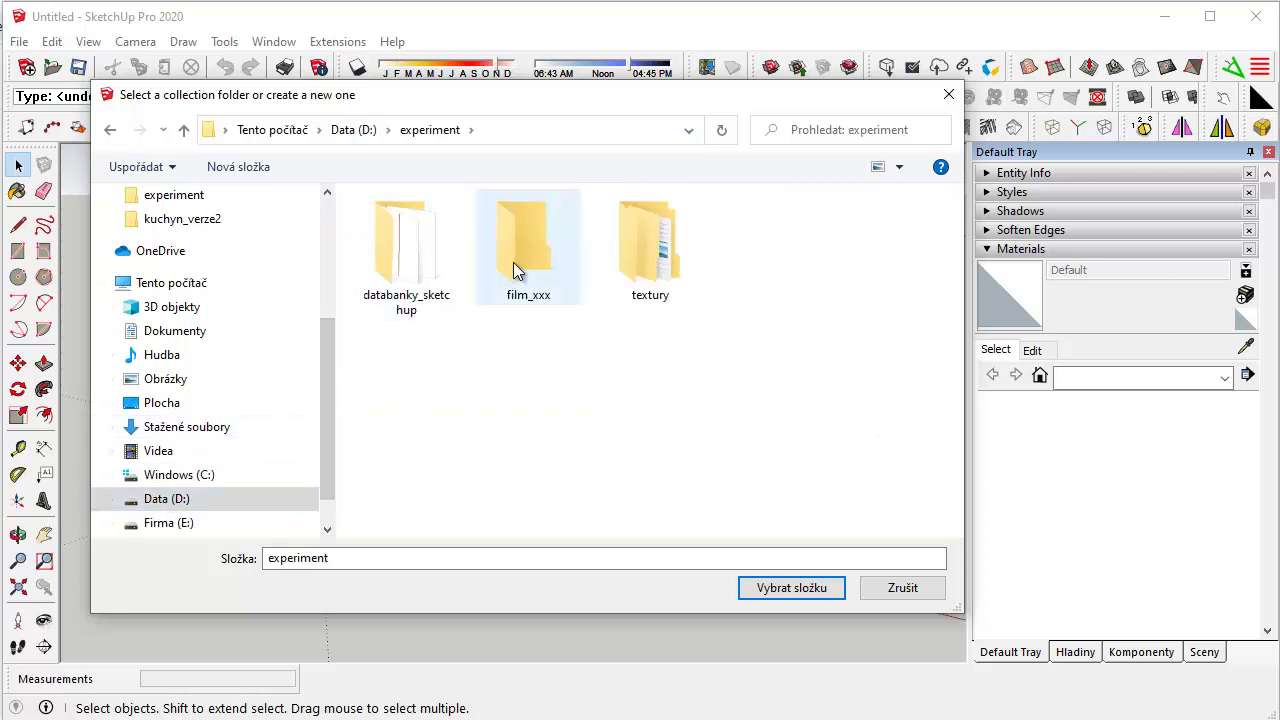
double_click(645, 258)
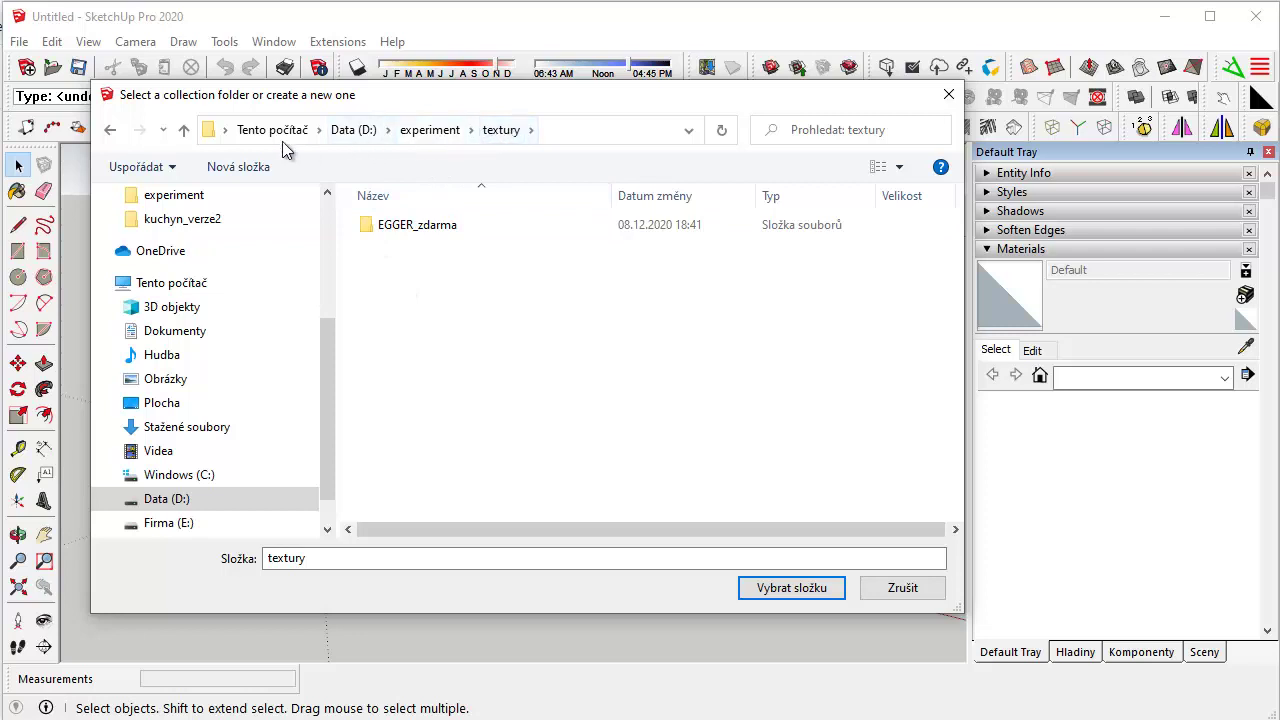
left_click(421, 228)
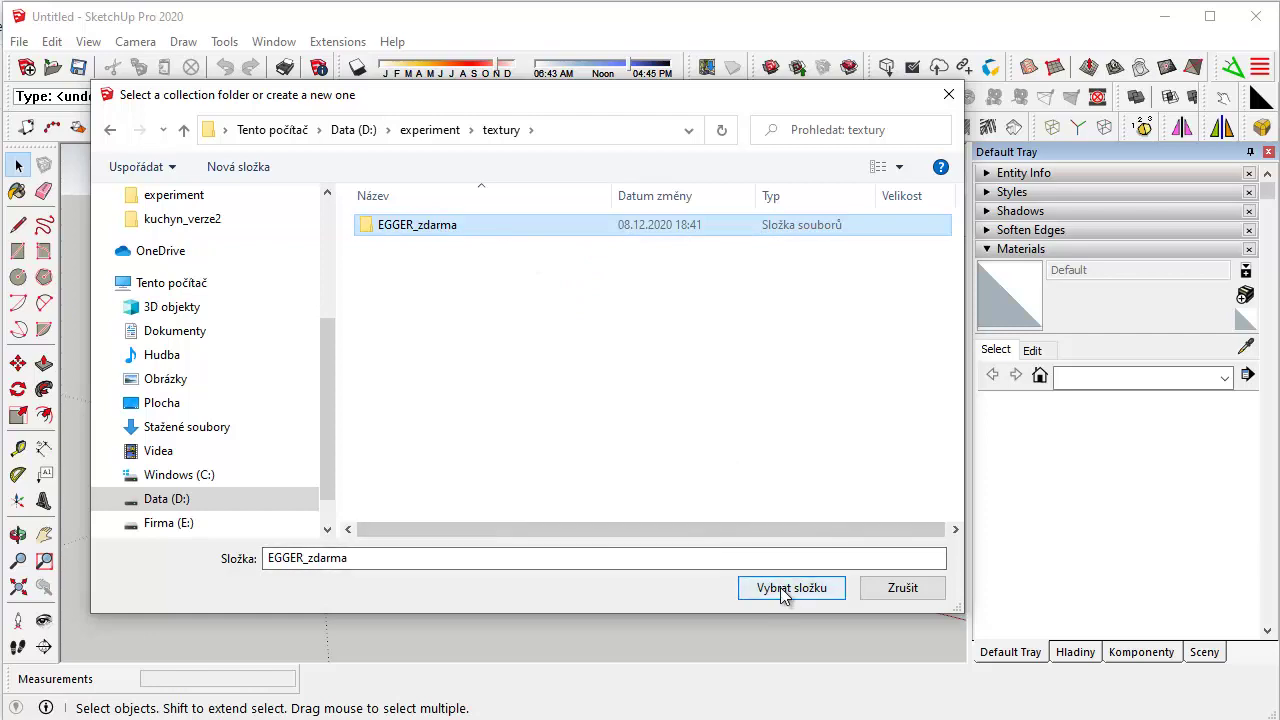
left_click(781, 590)
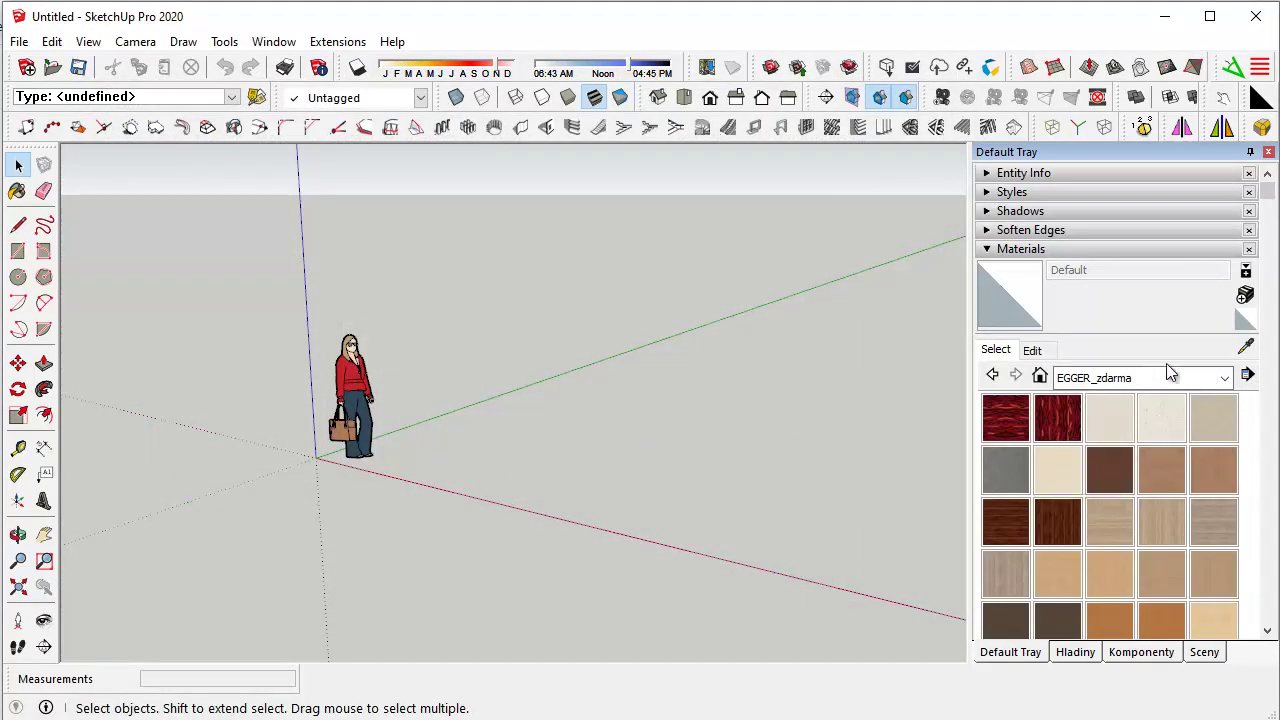
left_click(1224, 378)
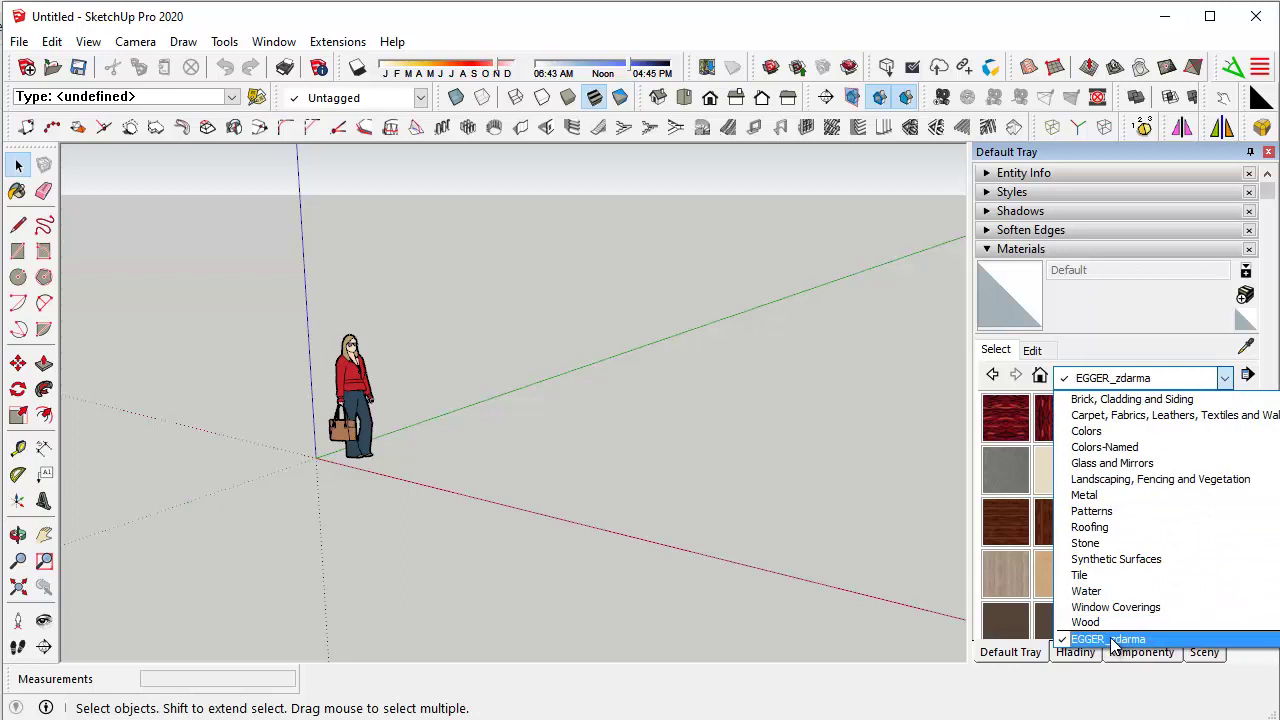
left_click(1113, 645)
scroll(1071, 451, "down", 2)
scroll(1071, 451, "down", 3)
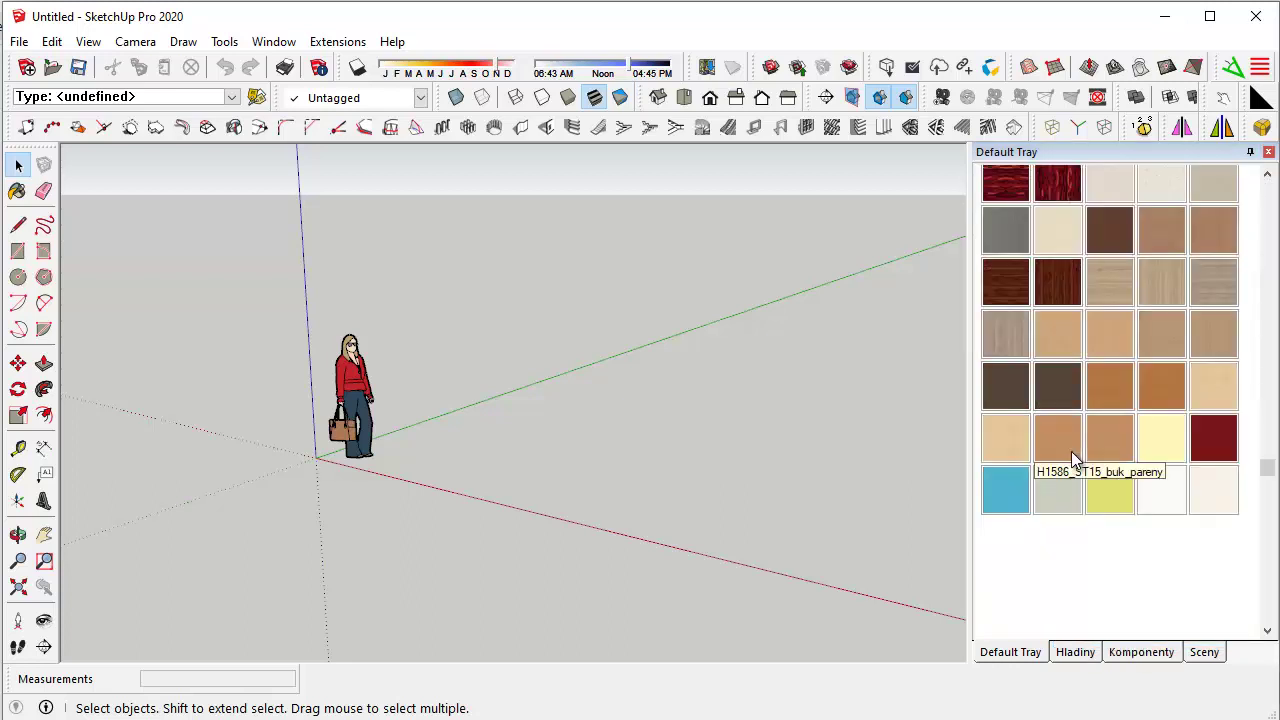
scroll(1071, 451, "up", 3)
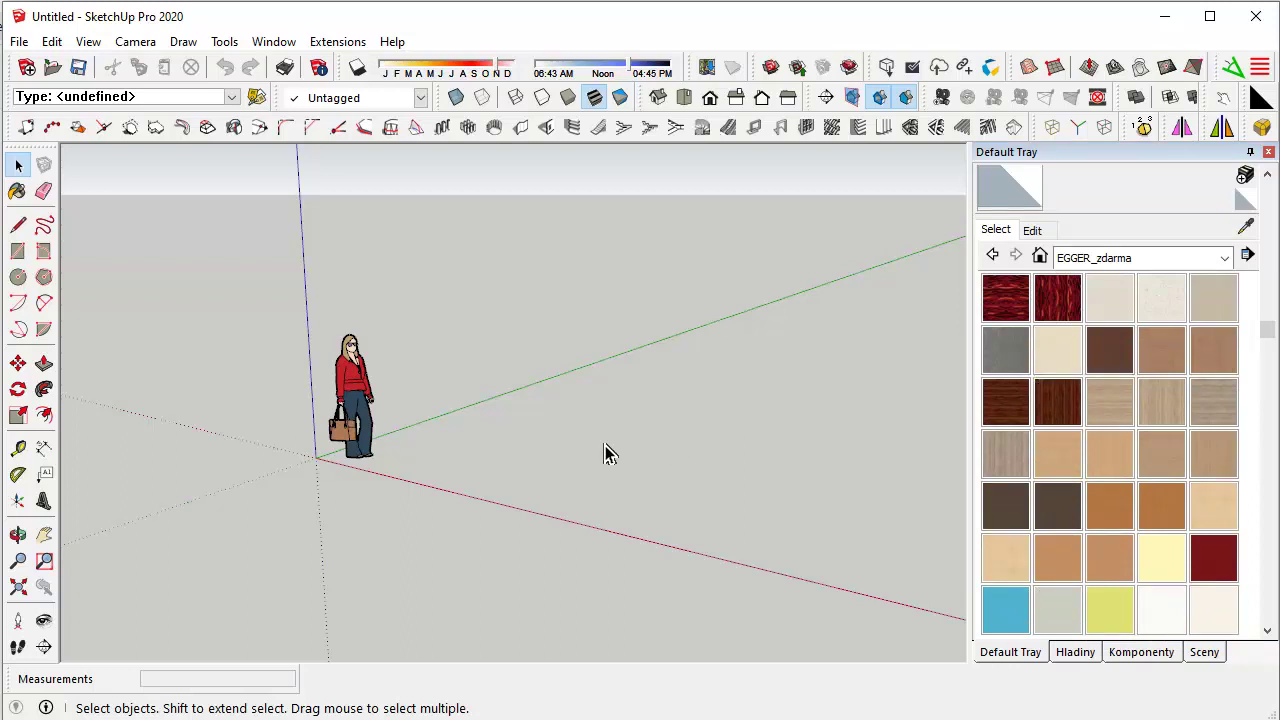
left_click(1247, 257)
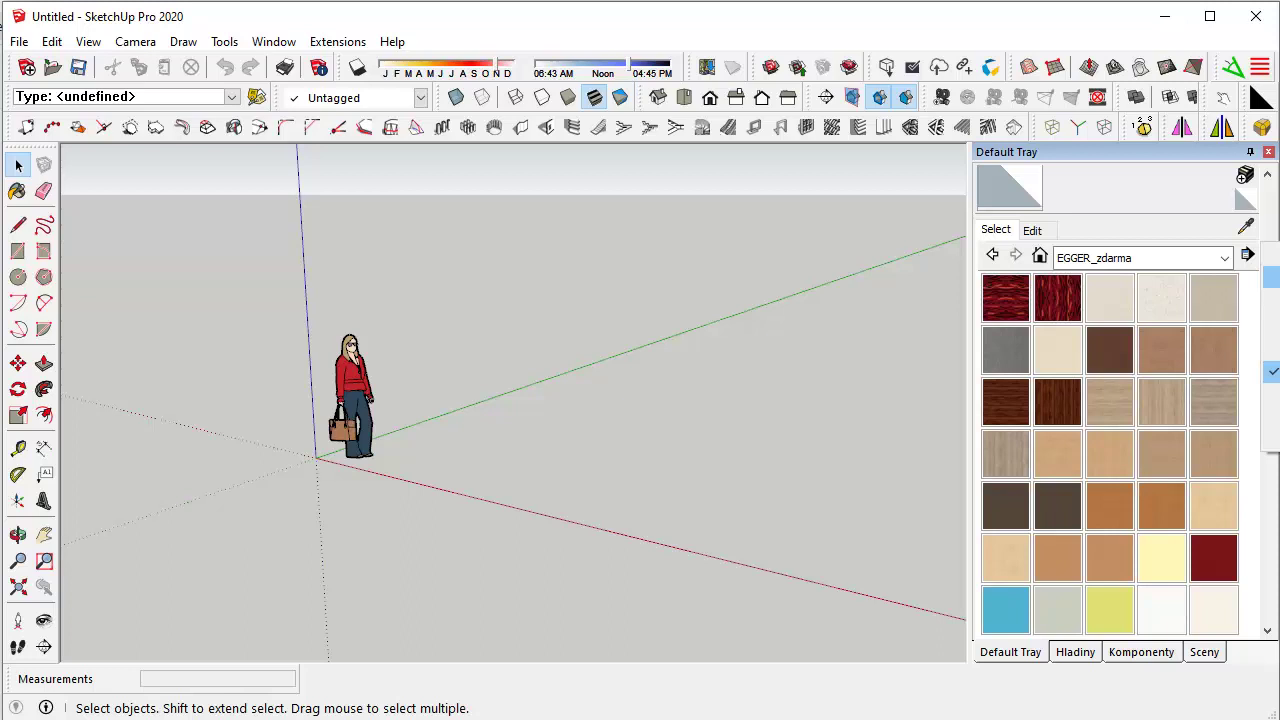
left_click(712, 380)
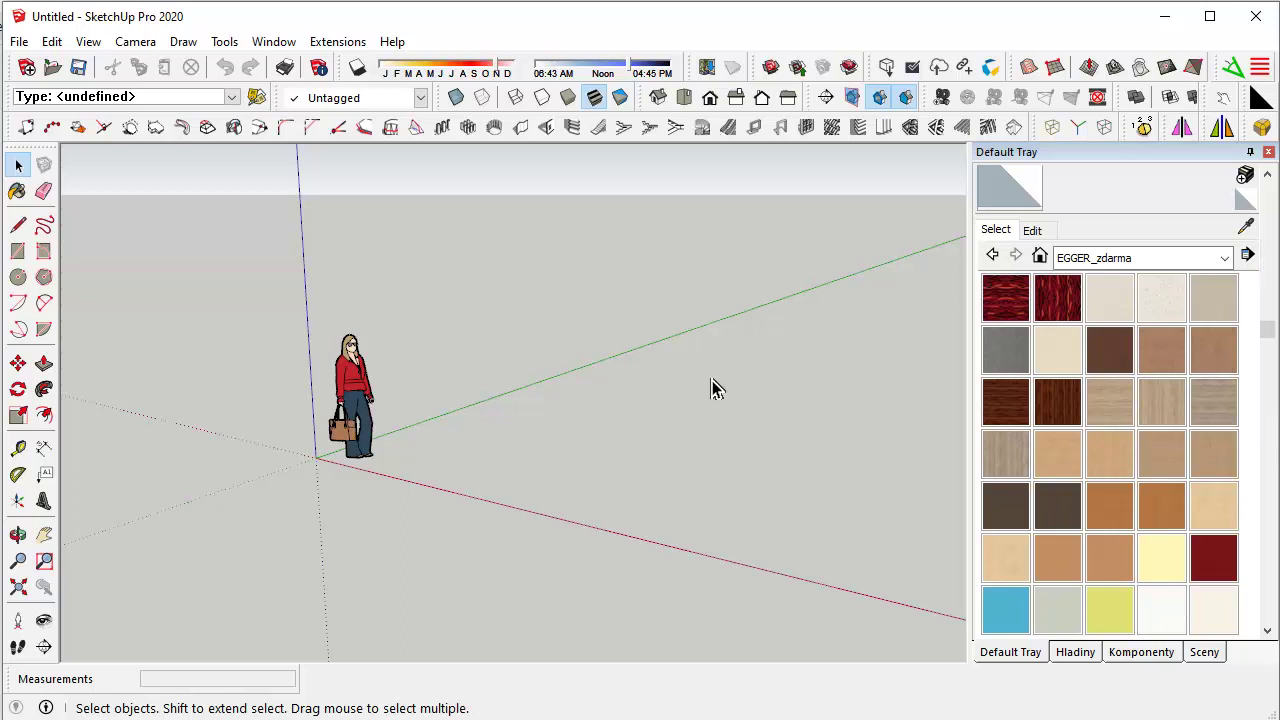